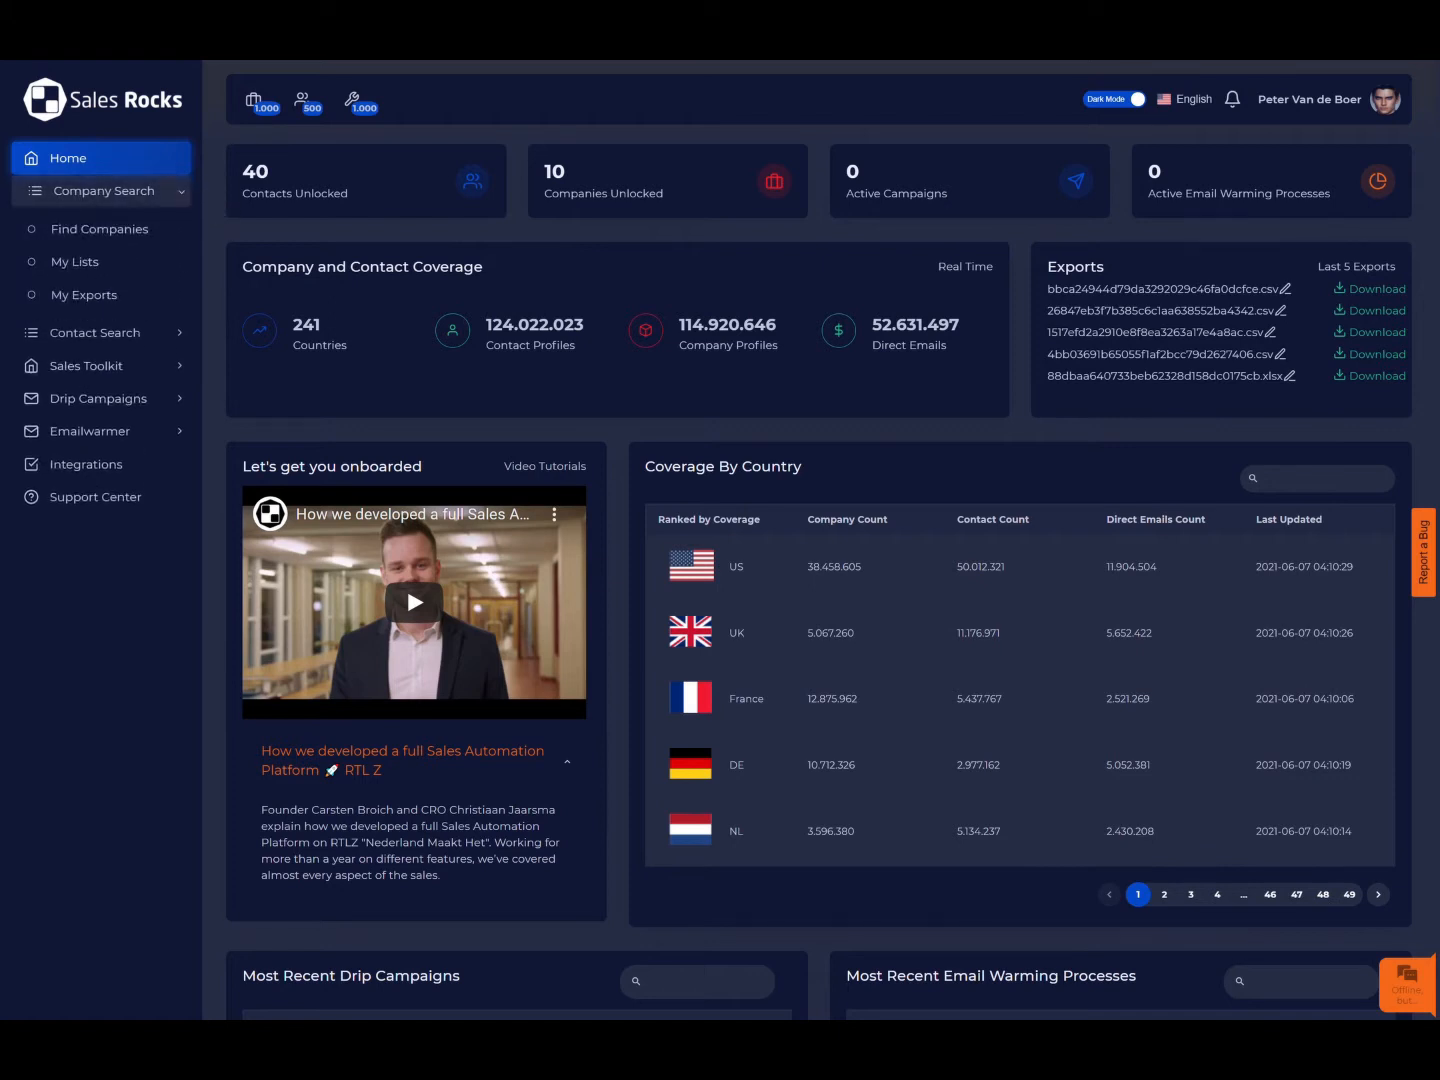
Step: Open the Find Companies page and review the available filter categories
{"action": "left_click", "coordinate": [101, 230]}
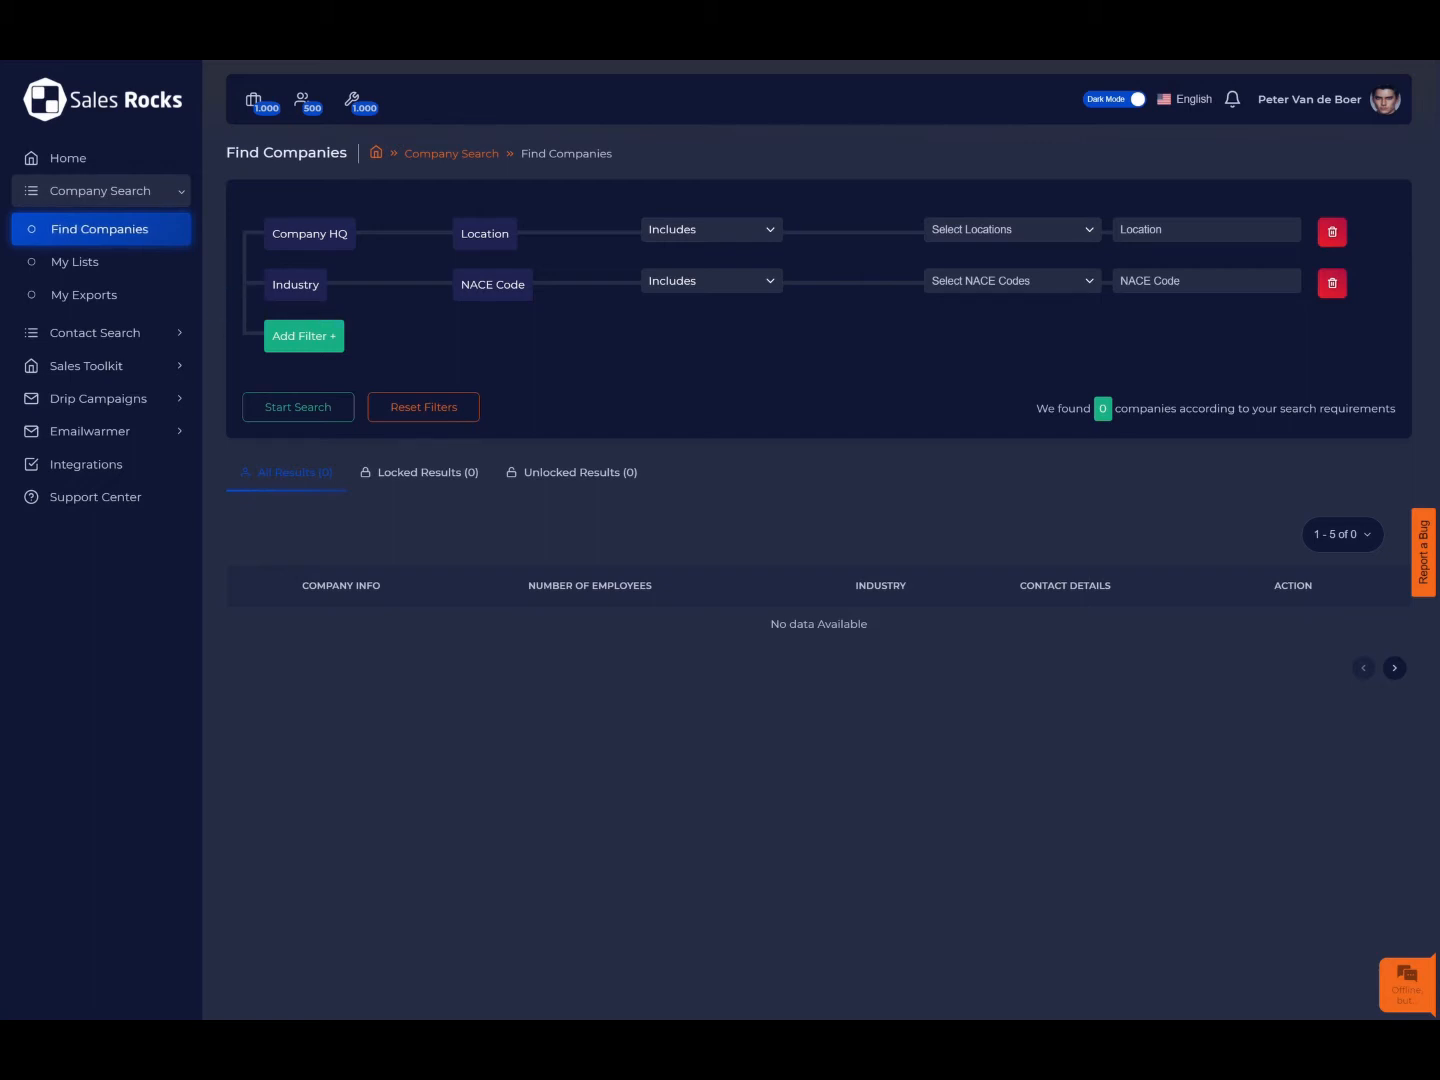
{"action": "left_click", "coordinate": [304, 336]}
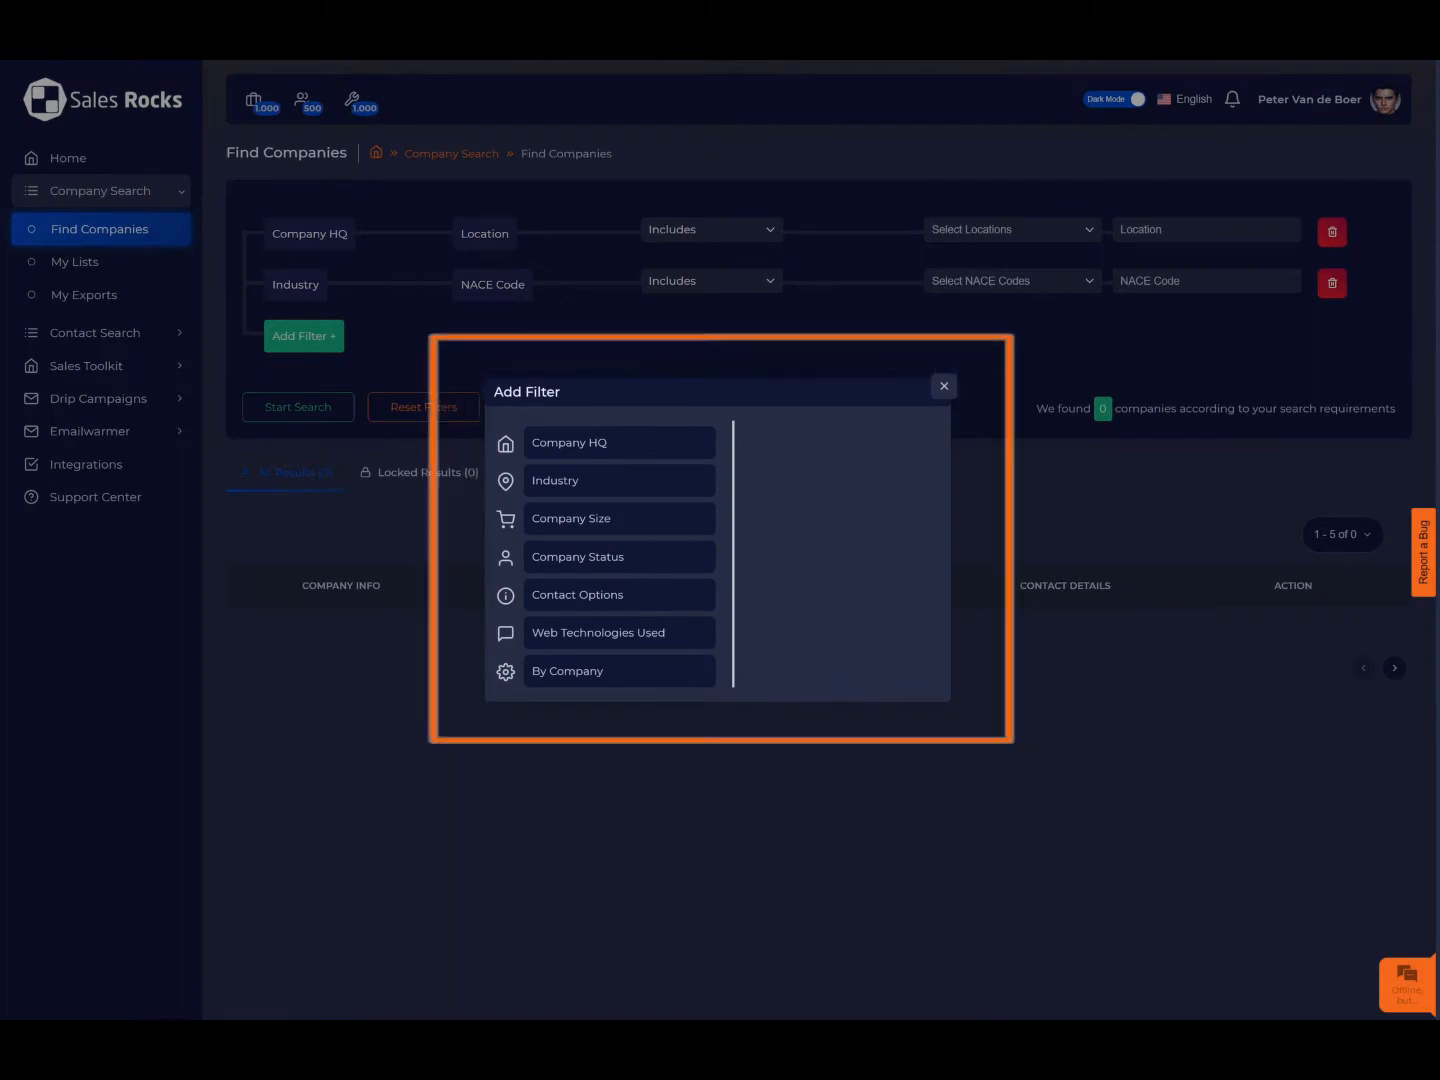
{"action": "key", "text": "Escape"}
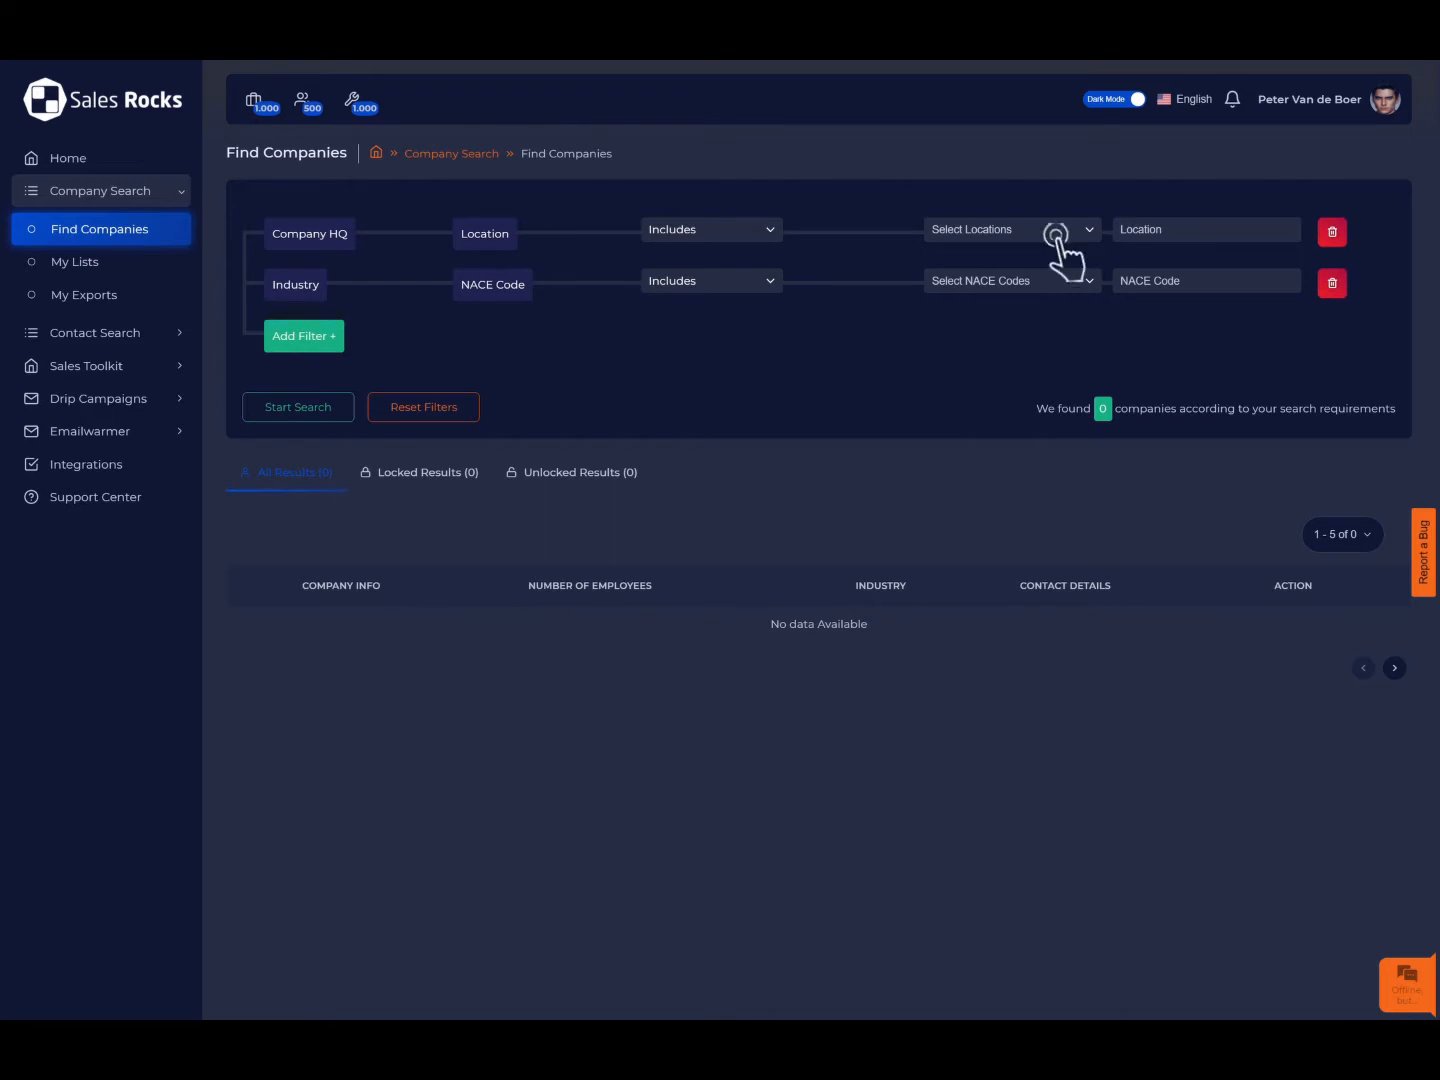
Step: Set the Company HQ location filter to Netherlands within Western Europe, and check the other Company HQ filter options
{"action": "left_click", "coordinate": [1060, 233]}
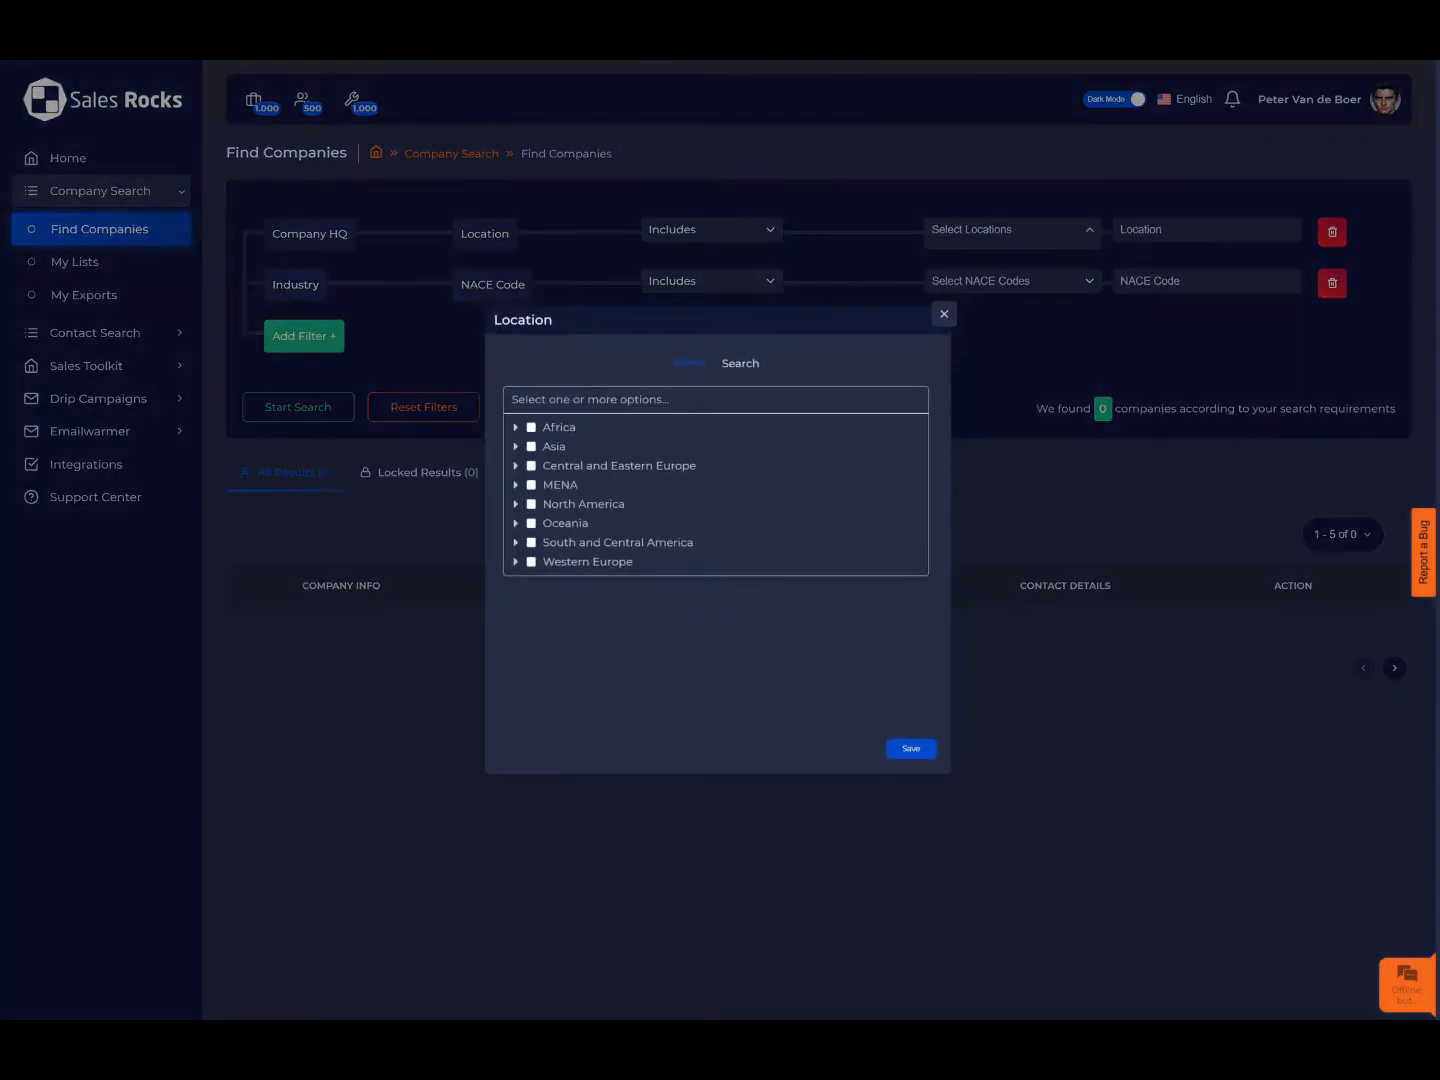
{"action": "left_click", "coordinate": [515, 563]}
{"action": "scroll", "coordinate": [715, 568], "scroll_direction": "down", "scroll_amount": 1}
{"action": "scroll", "coordinate": [862, 560], "scroll_direction": "down", "scroll_amount": 8}
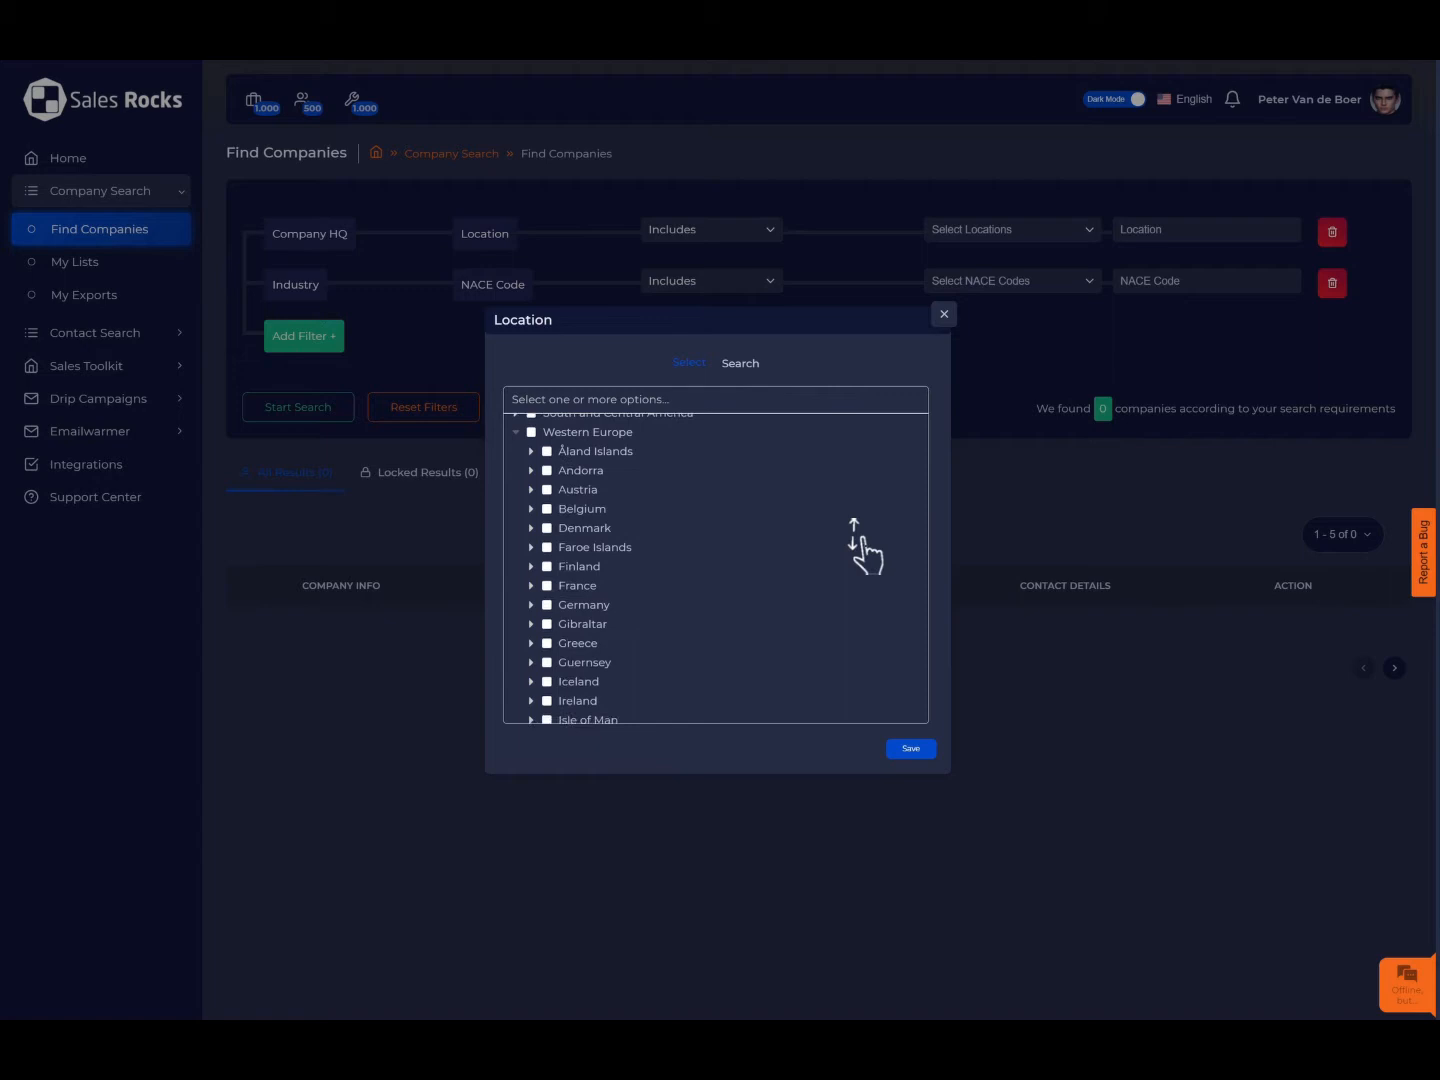
{"action": "scroll", "coordinate": [862, 695], "scroll_direction": "down", "scroll_amount": 1}
{"action": "left_click", "coordinate": [505, 579]}
{"action": "left_click", "coordinate": [545, 581]}
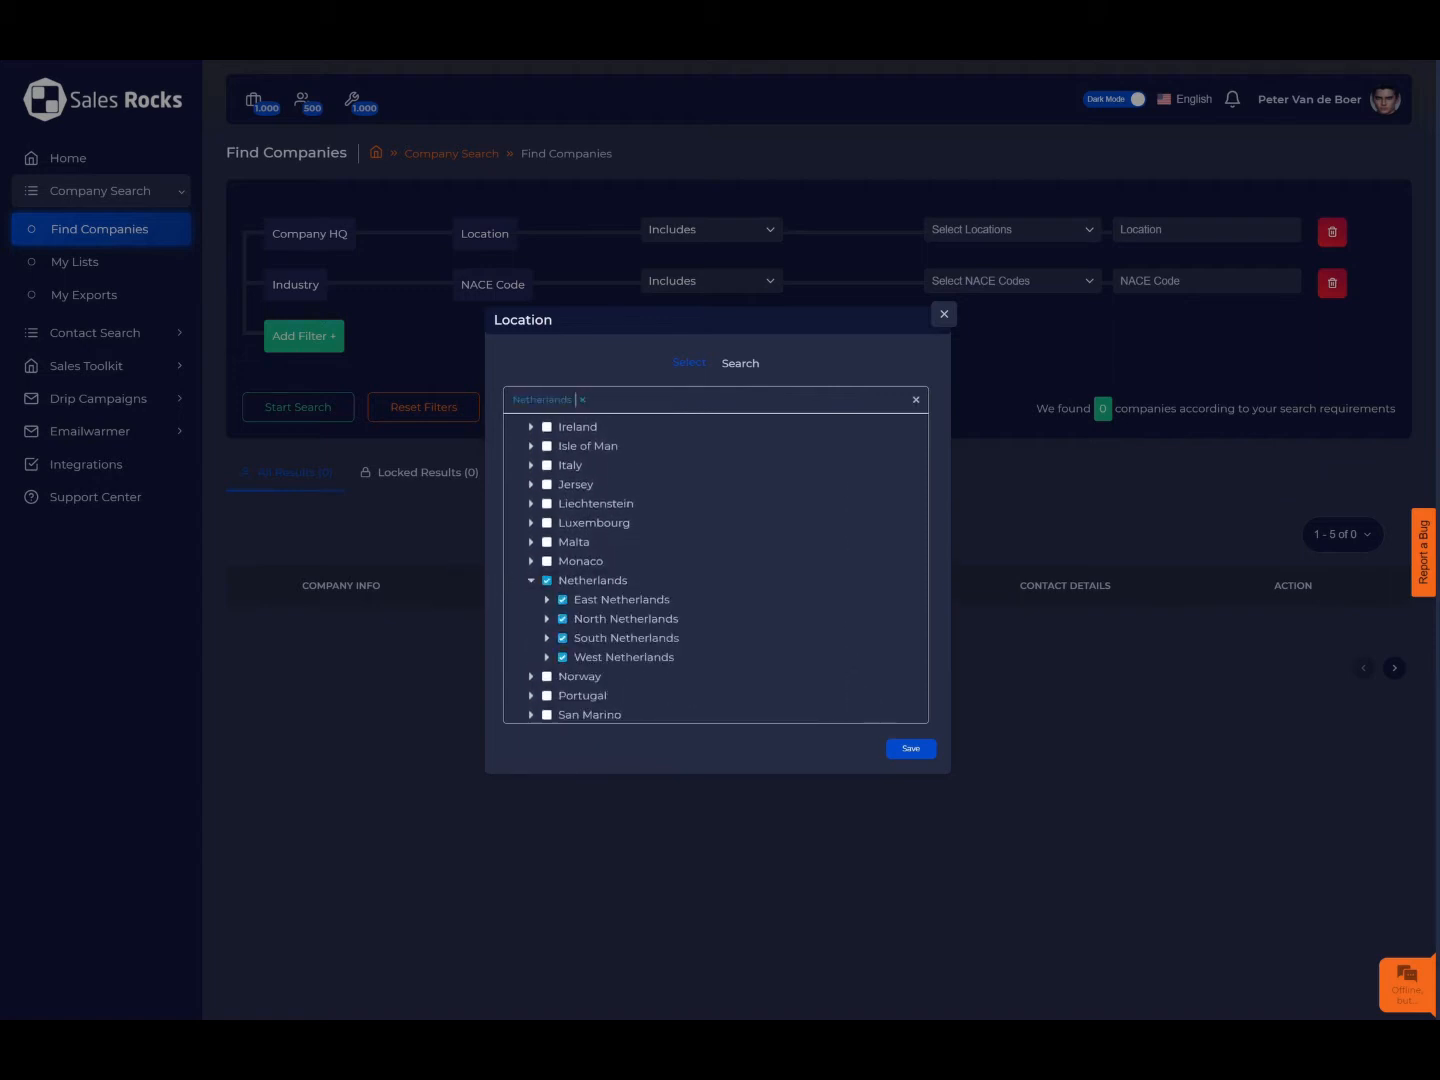
{"action": "left_click", "coordinate": [912, 749]}
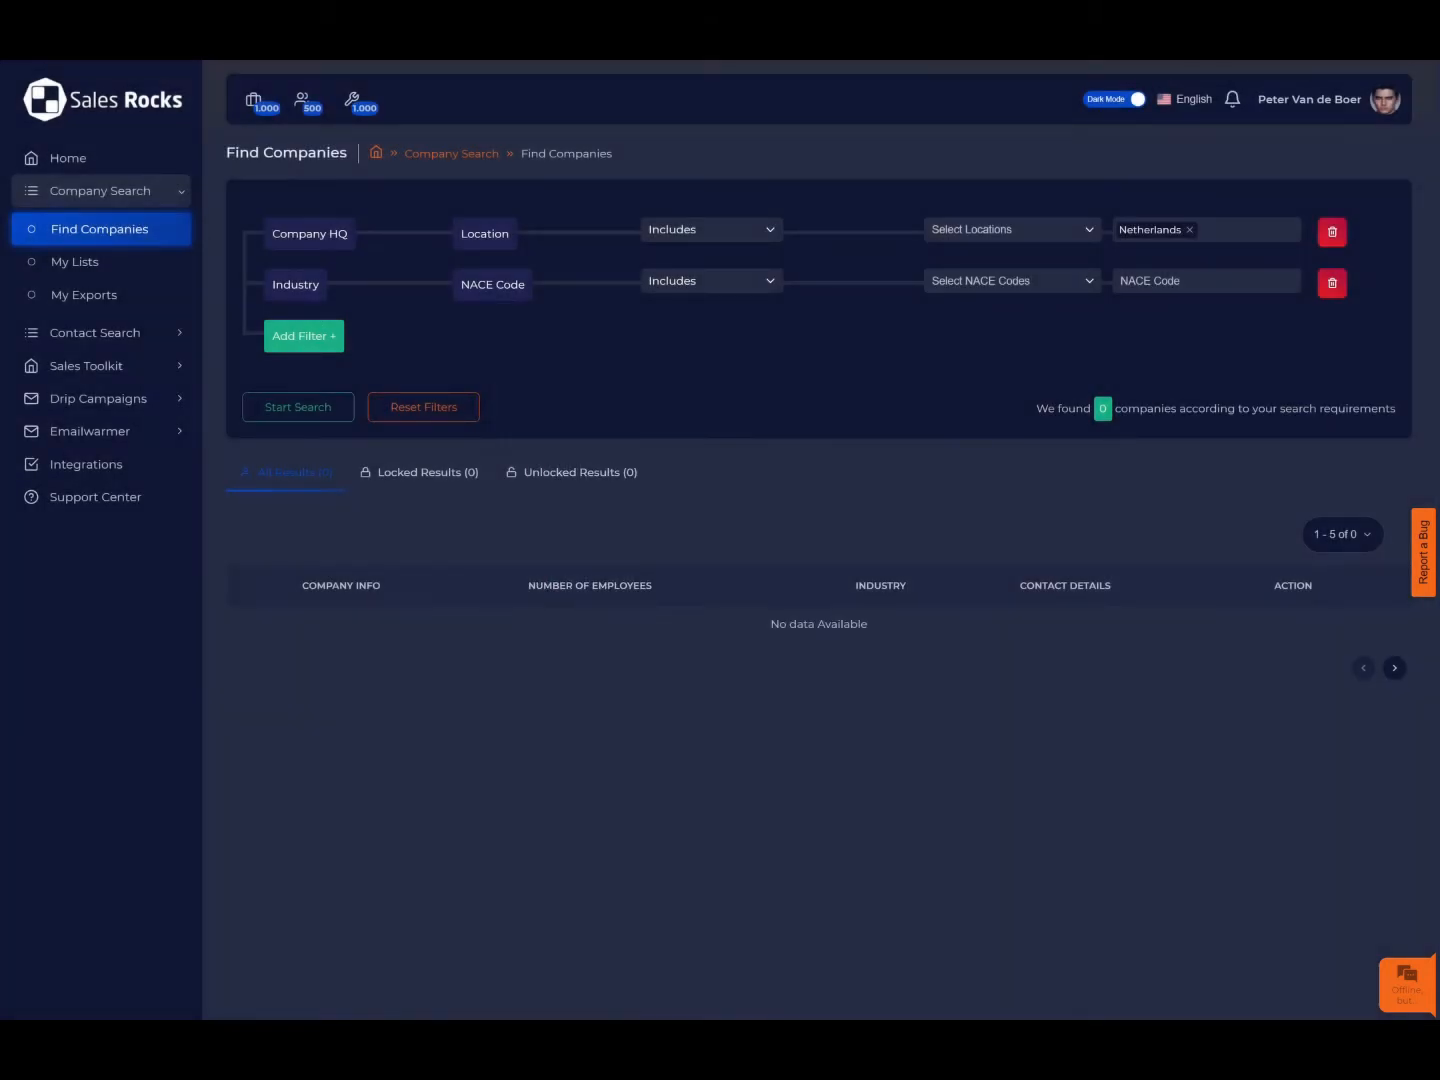
{"action": "left_click", "coordinate": [334, 342]}
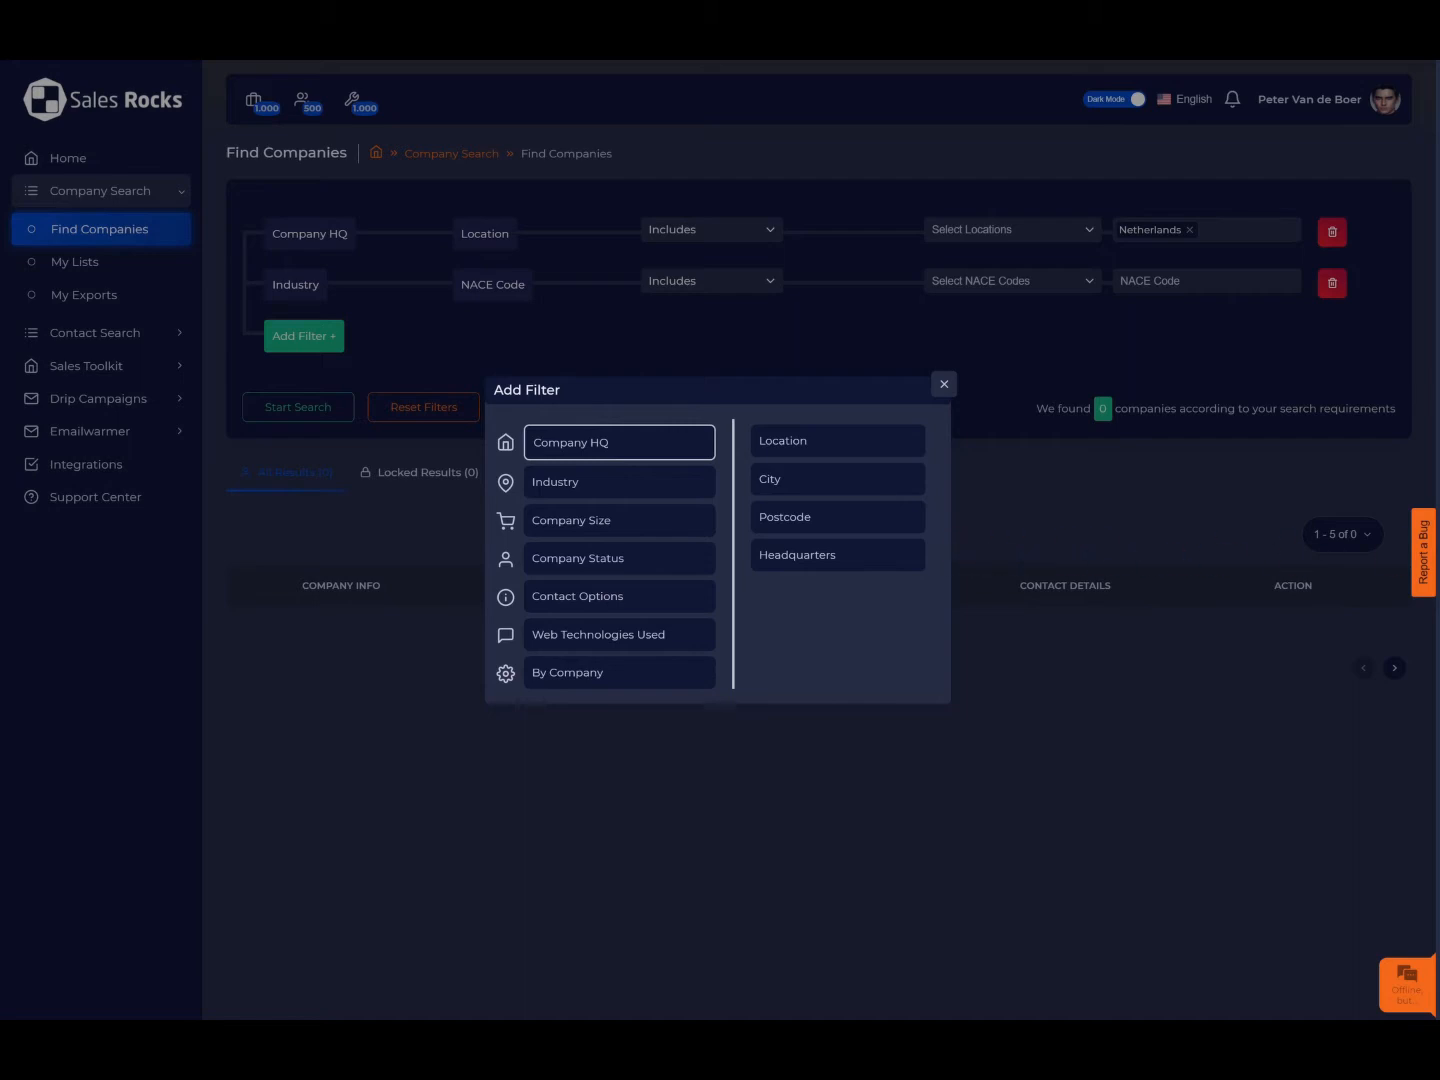
{"action": "key", "text": "Escape"}
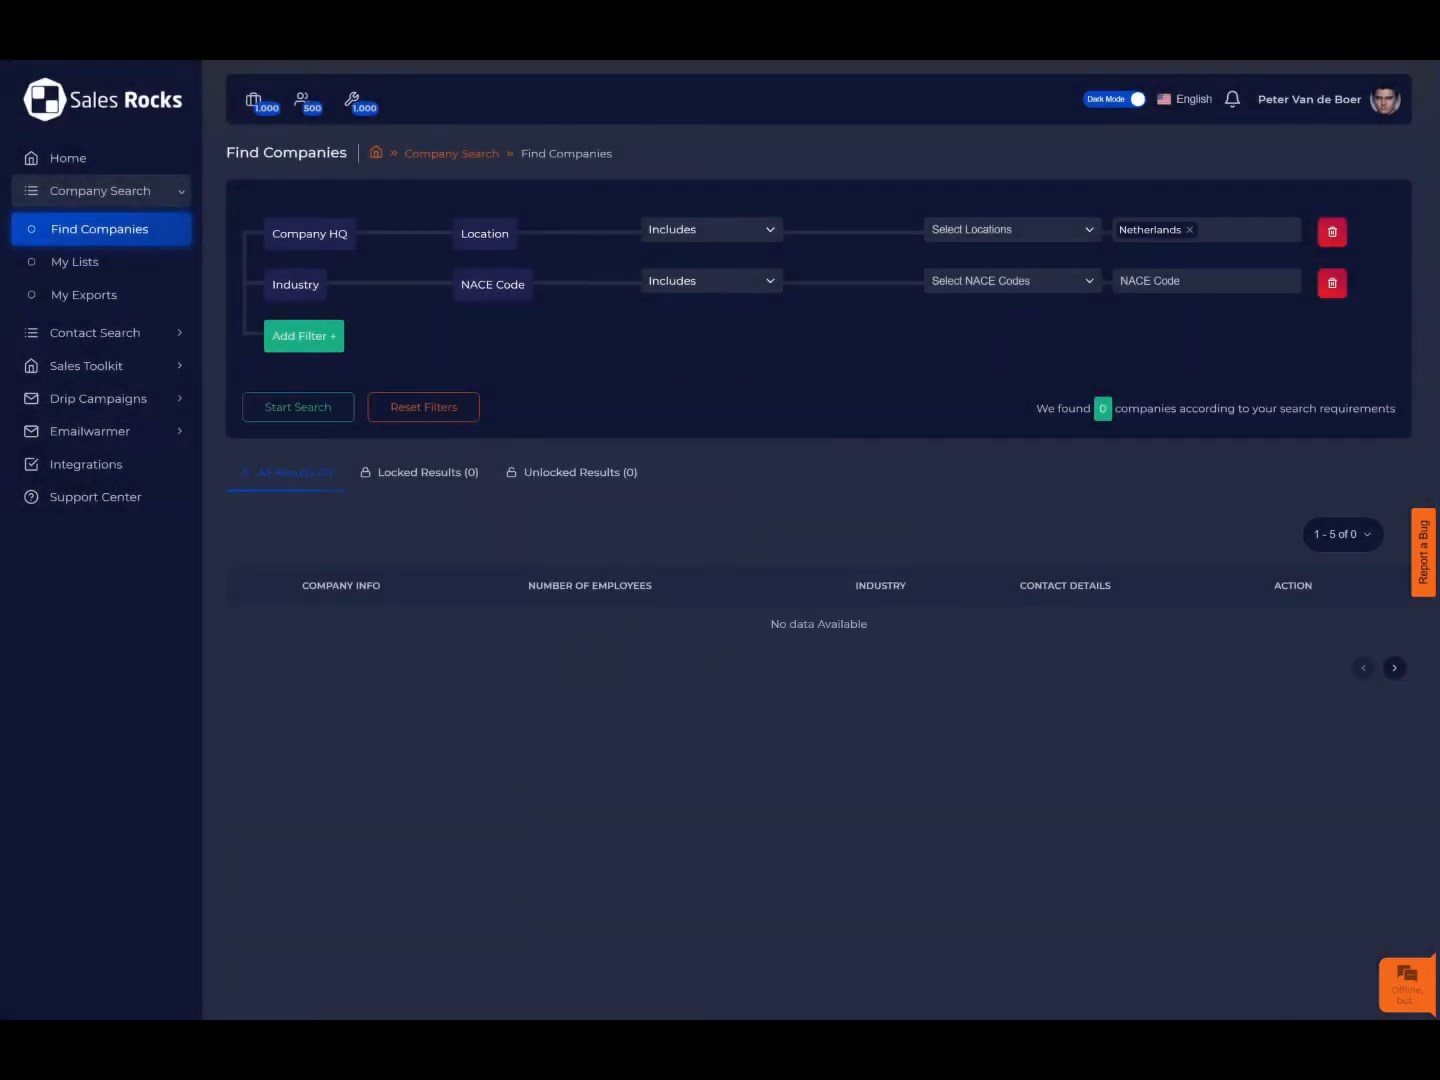
Step: Browse the Industry filter's NACE codes under J - Information and Communication, and search the codes for 58
{"action": "left_click", "coordinate": [1090, 281]}
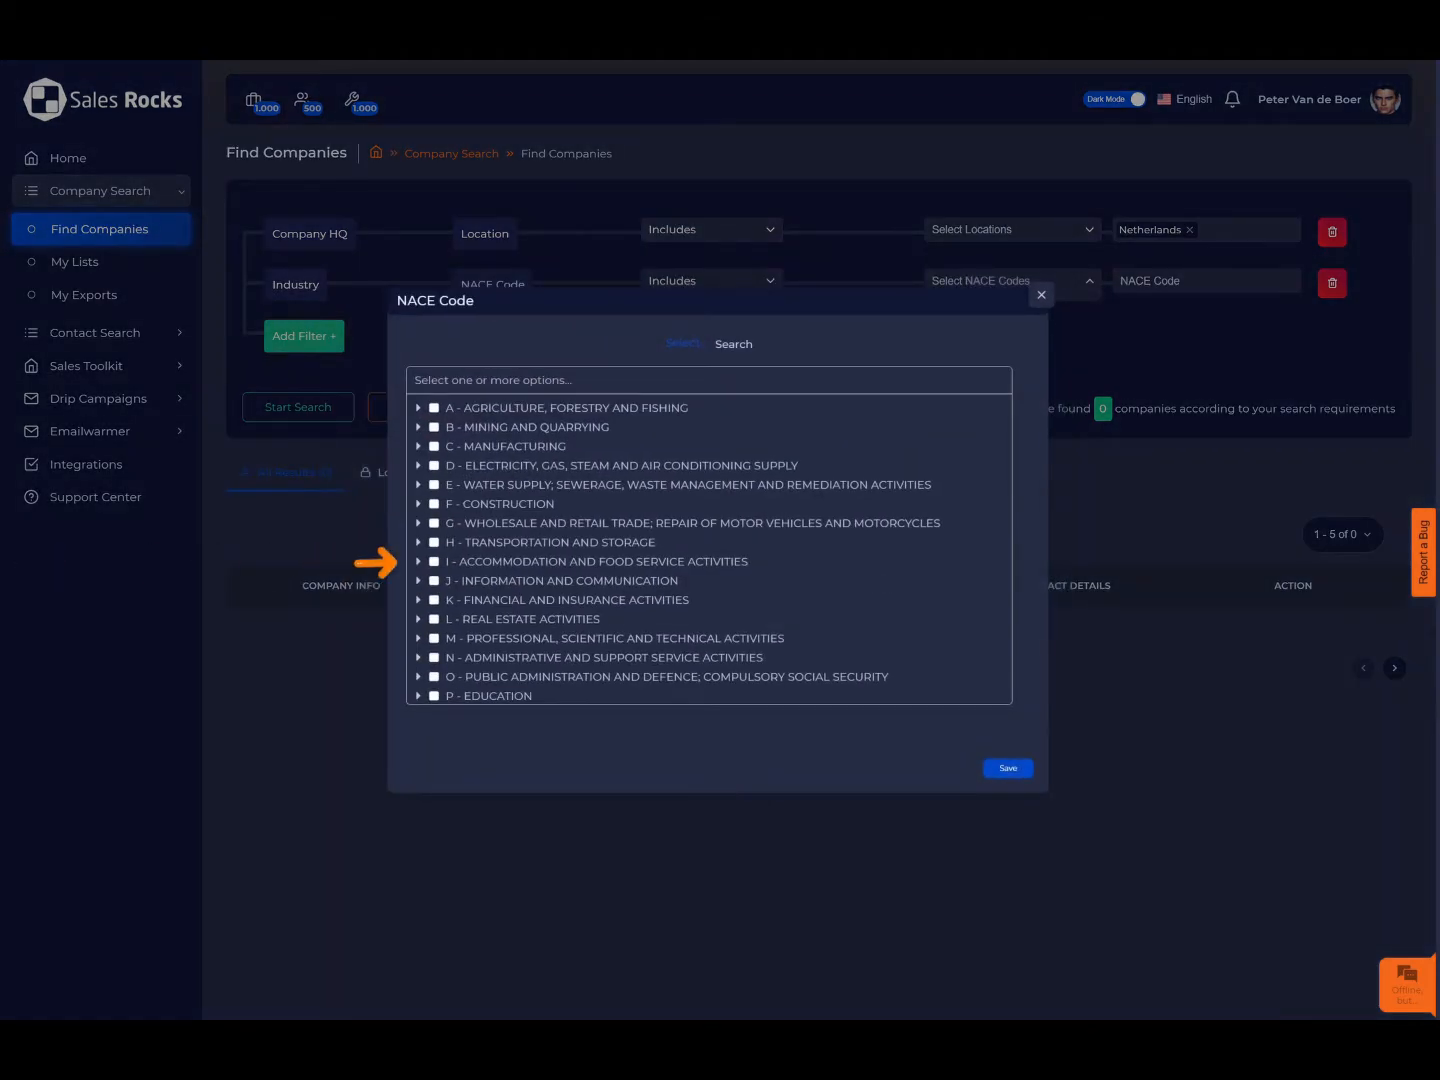
{"action": "left_click", "coordinate": [418, 580]}
{"action": "scroll", "coordinate": [708, 548], "scroll_direction": "down", "scroll_amount": 3}
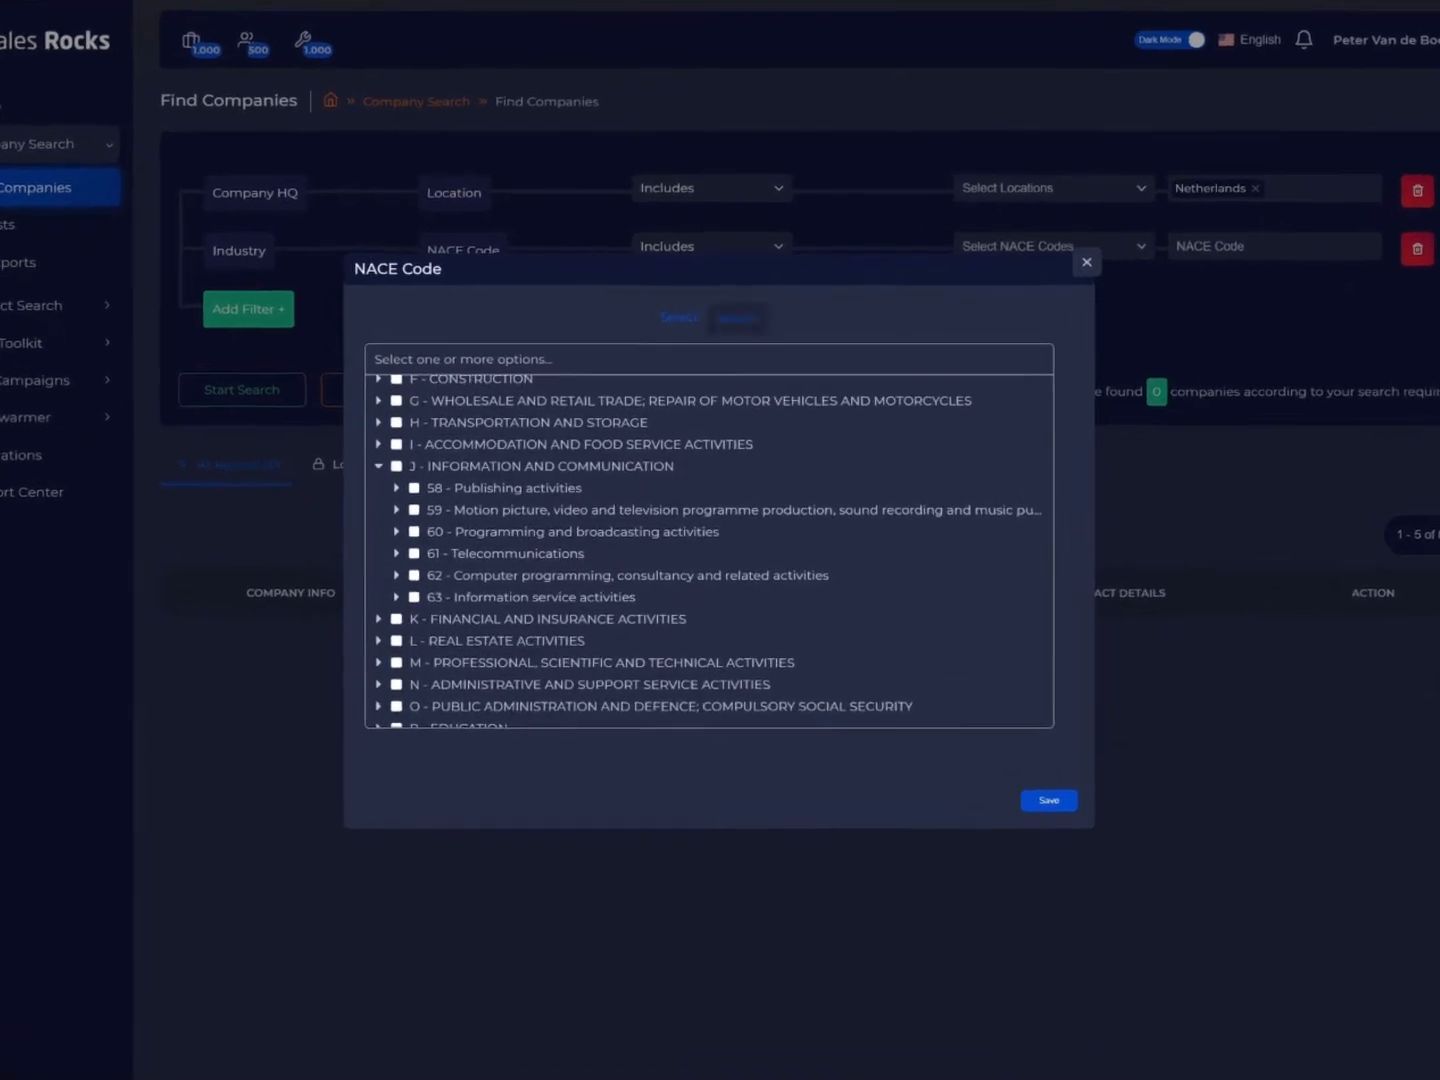
{"action": "left_click", "coordinate": [733, 344]}
{"action": "left_click", "coordinate": [499, 380]}
{"action": "type", "text": "58"}
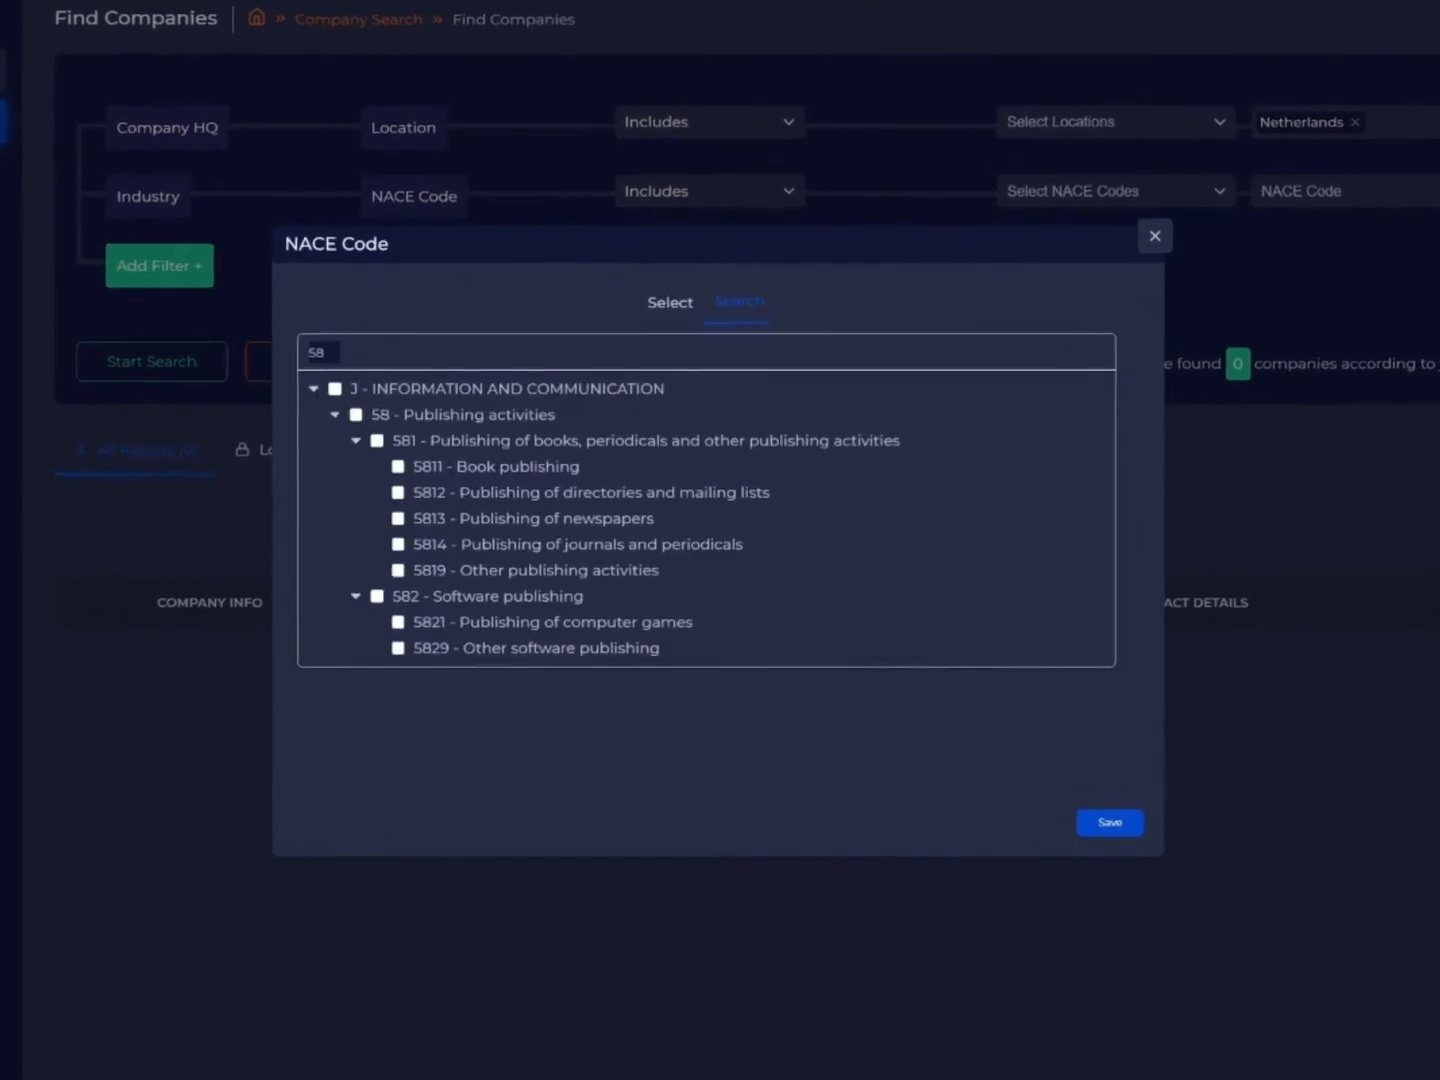
Step: Search the NACE codes for technology instead and save J - Information and Communication as the industry filter
{"action": "key", "text": "BackSpace"}
{"action": "key", "text": "BackSpace"}
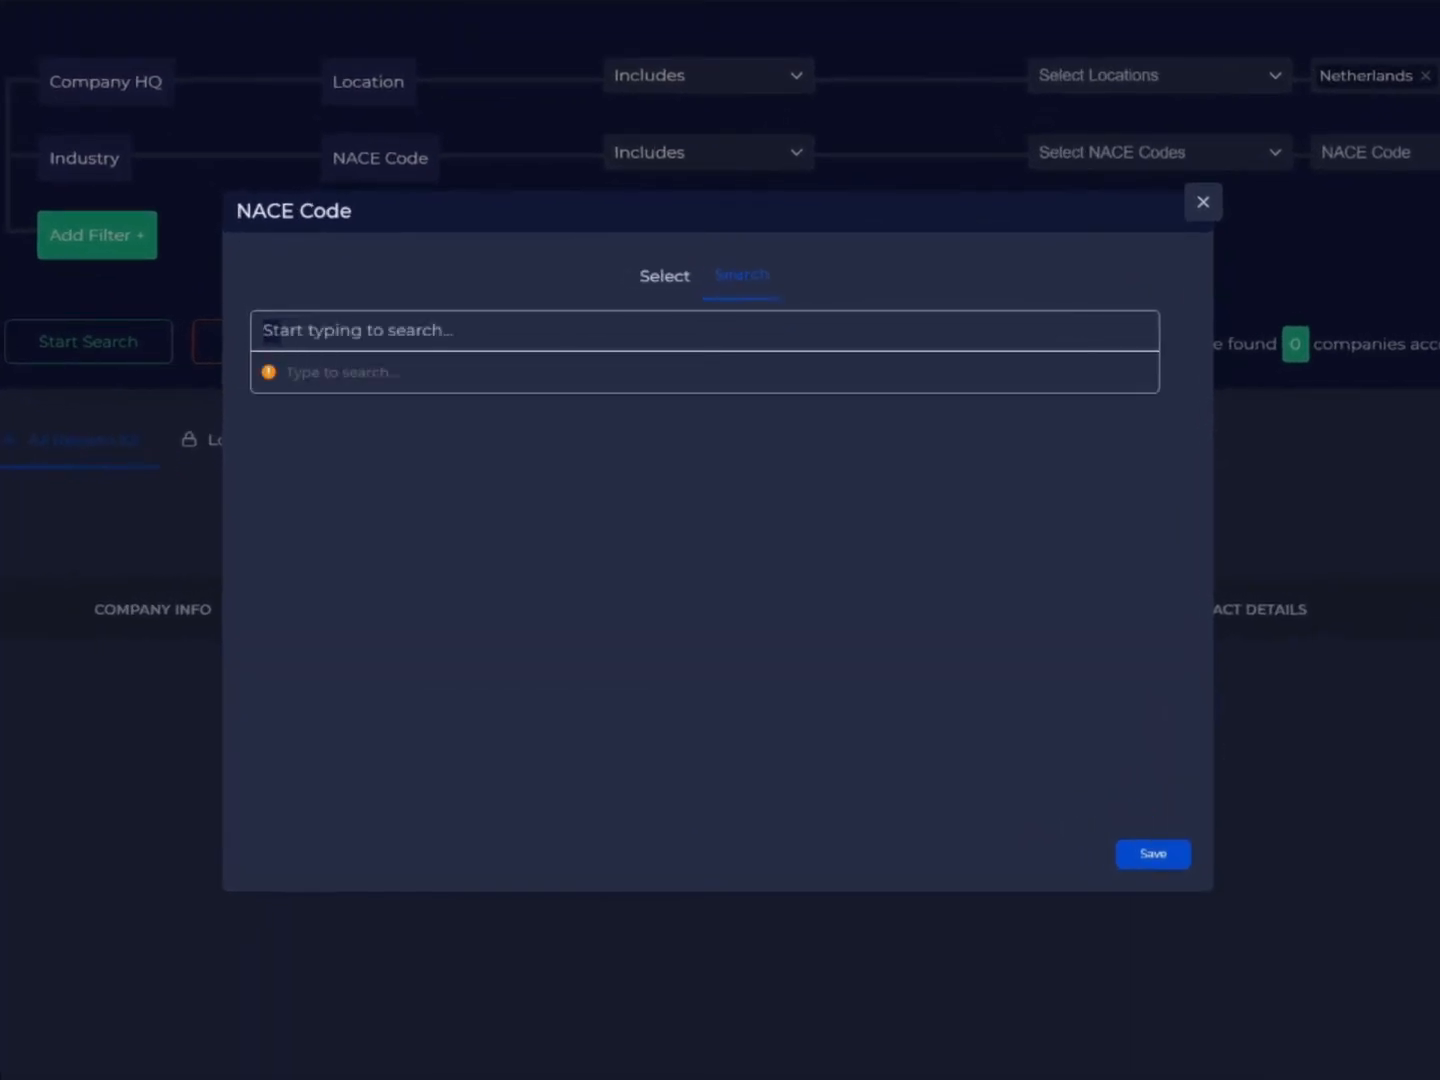
{"action": "type", "text": "technology"}
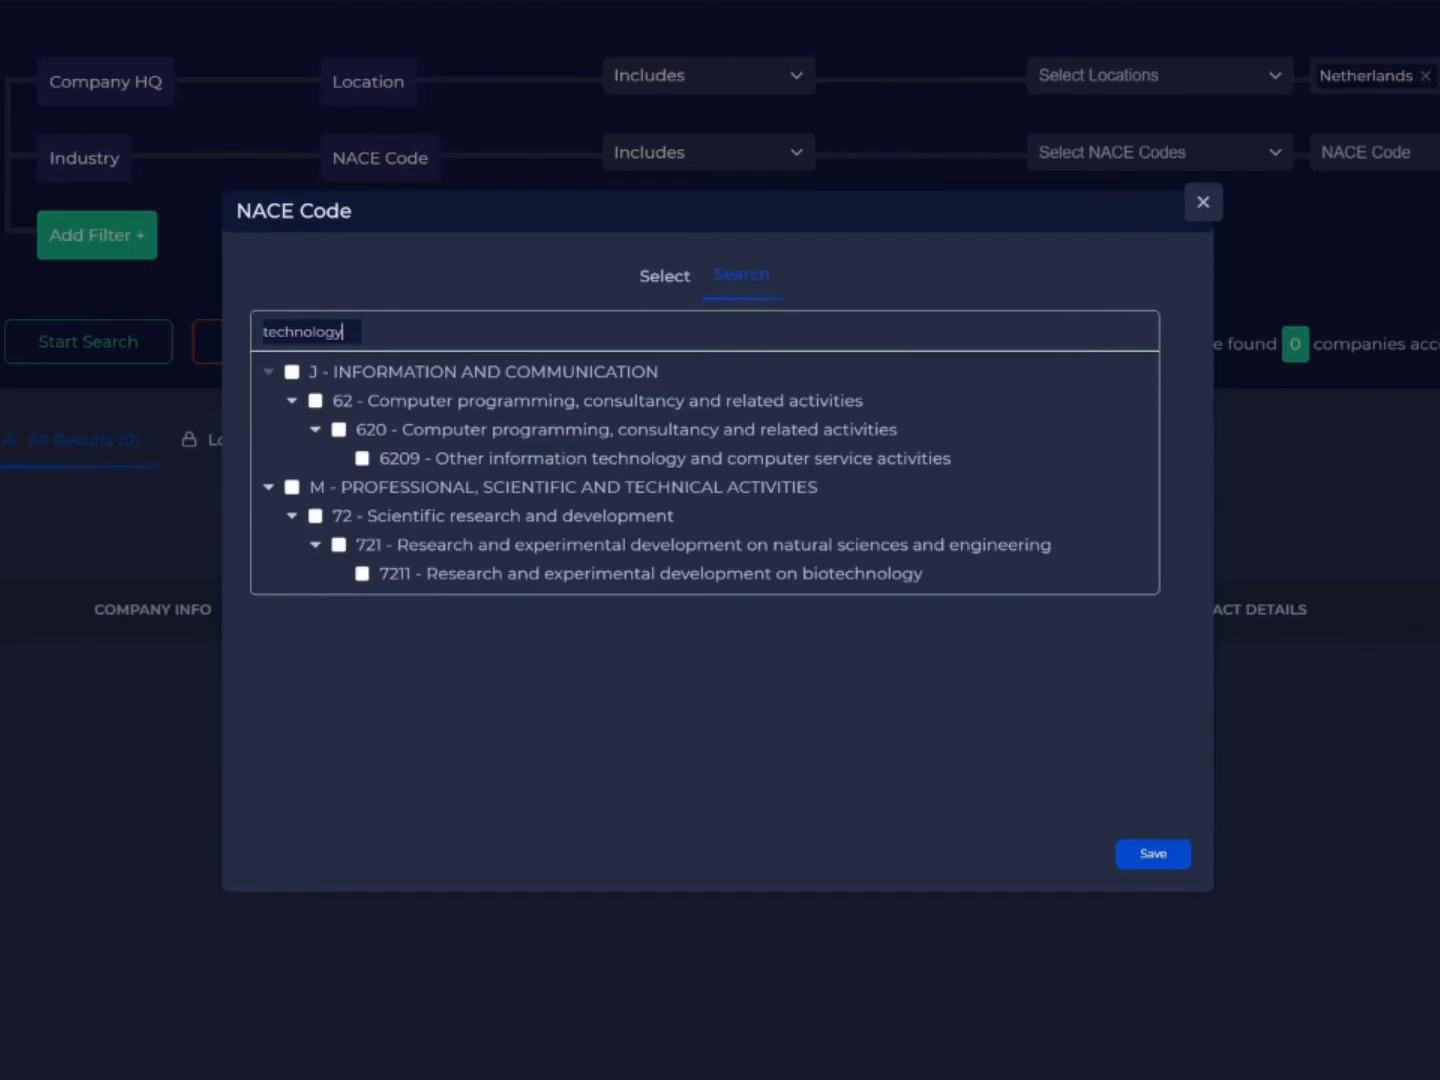
{"action": "left_click", "coordinate": [293, 373]}
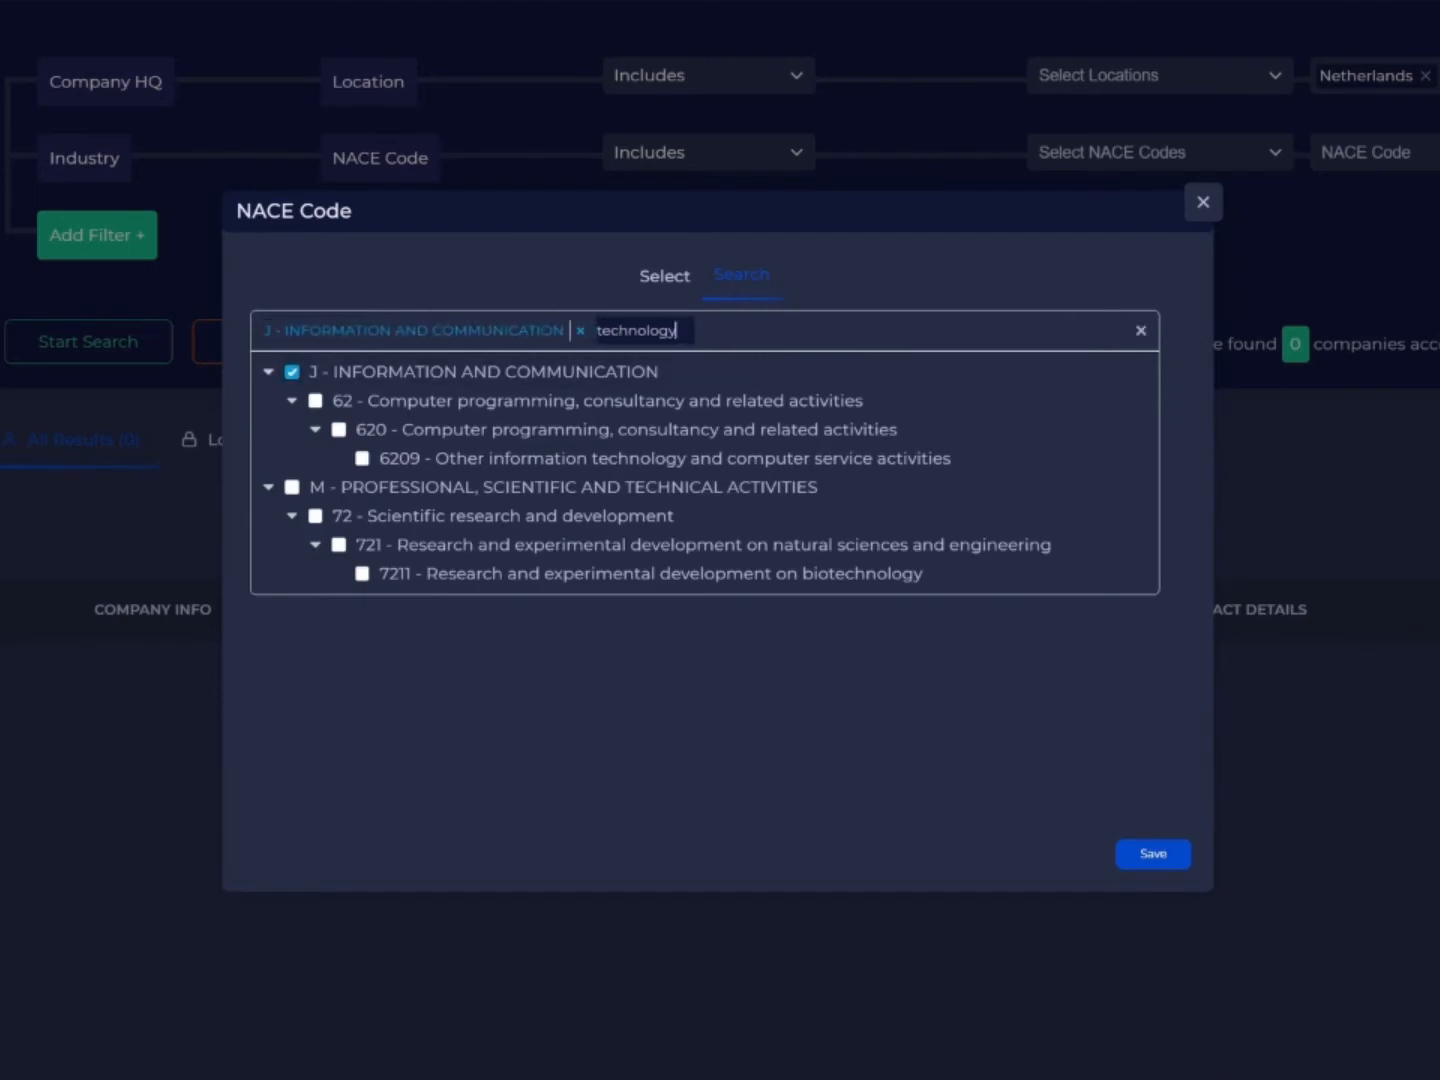
{"action": "left_click", "coordinate": [1153, 852]}
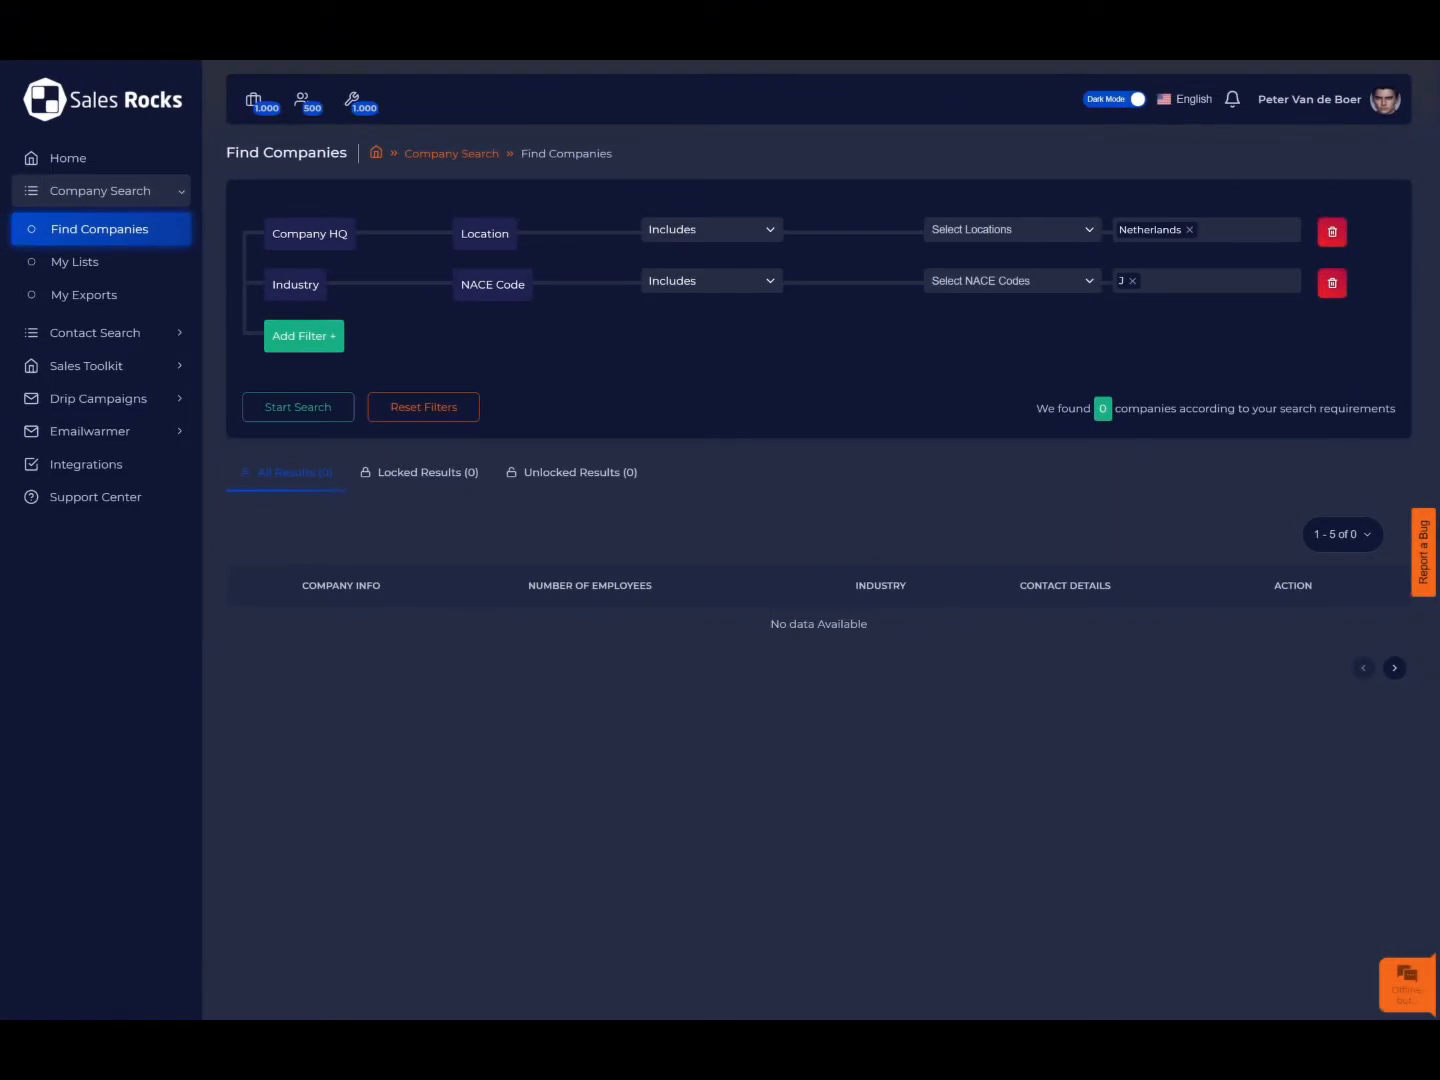
Step: Add a Company Size employee range filter using the brackets 1-10, 11-50, 51-200, 201-500 and 501-1000
{"action": "left_click", "coordinate": [330, 346]}
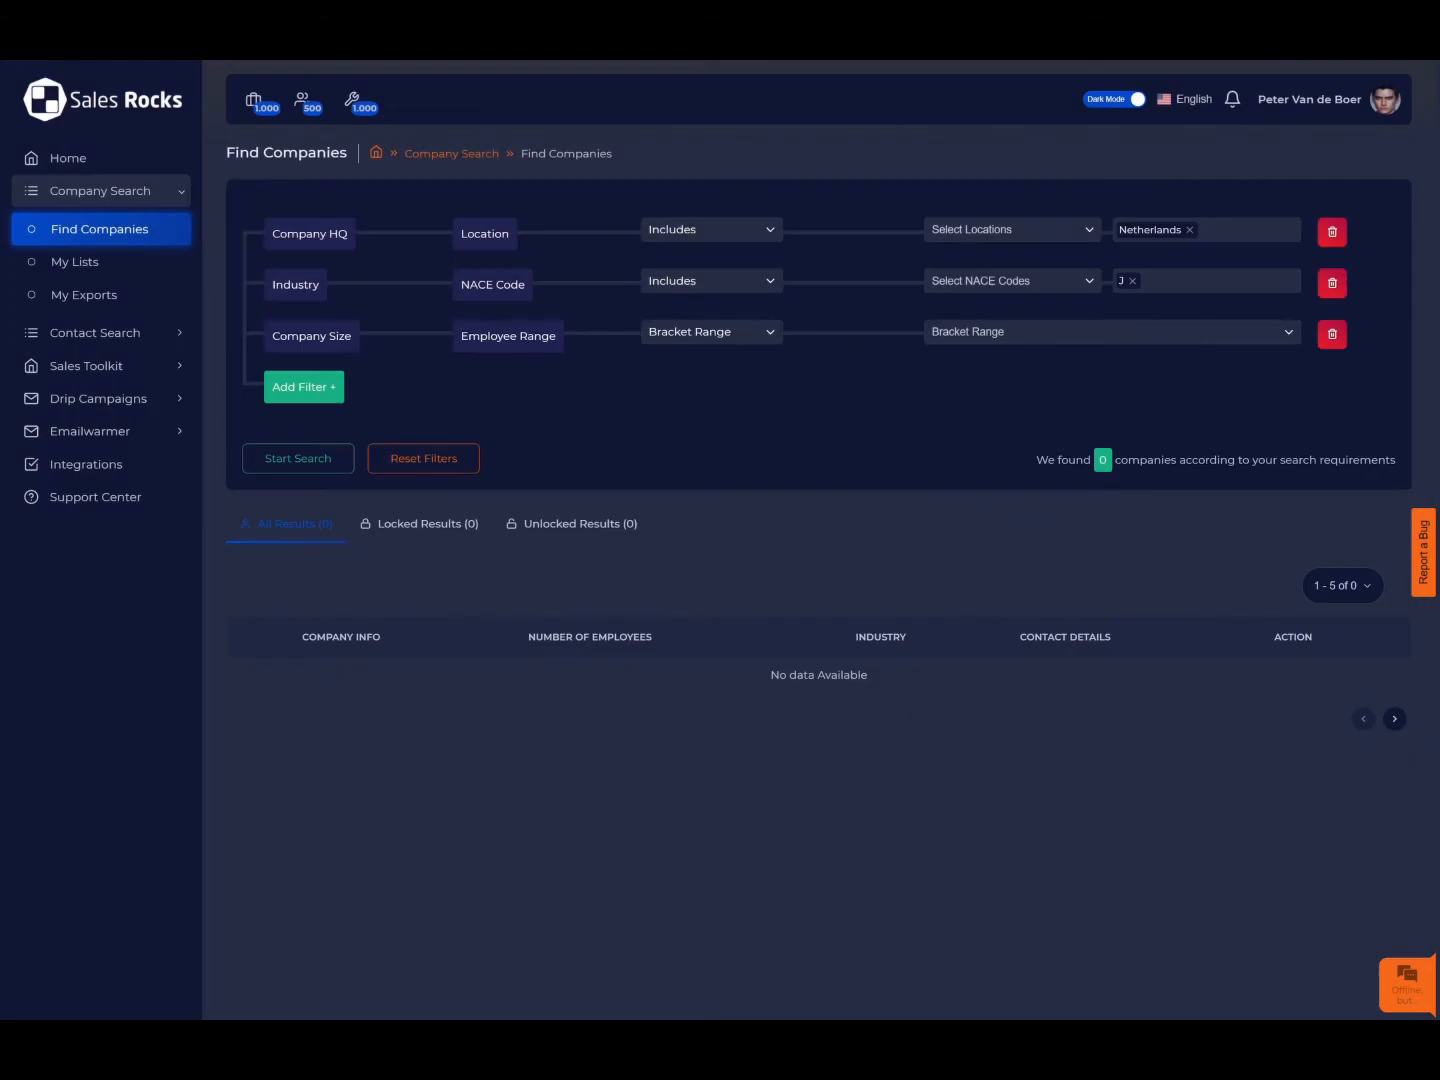
{"action": "left_click", "coordinate": [768, 332]}
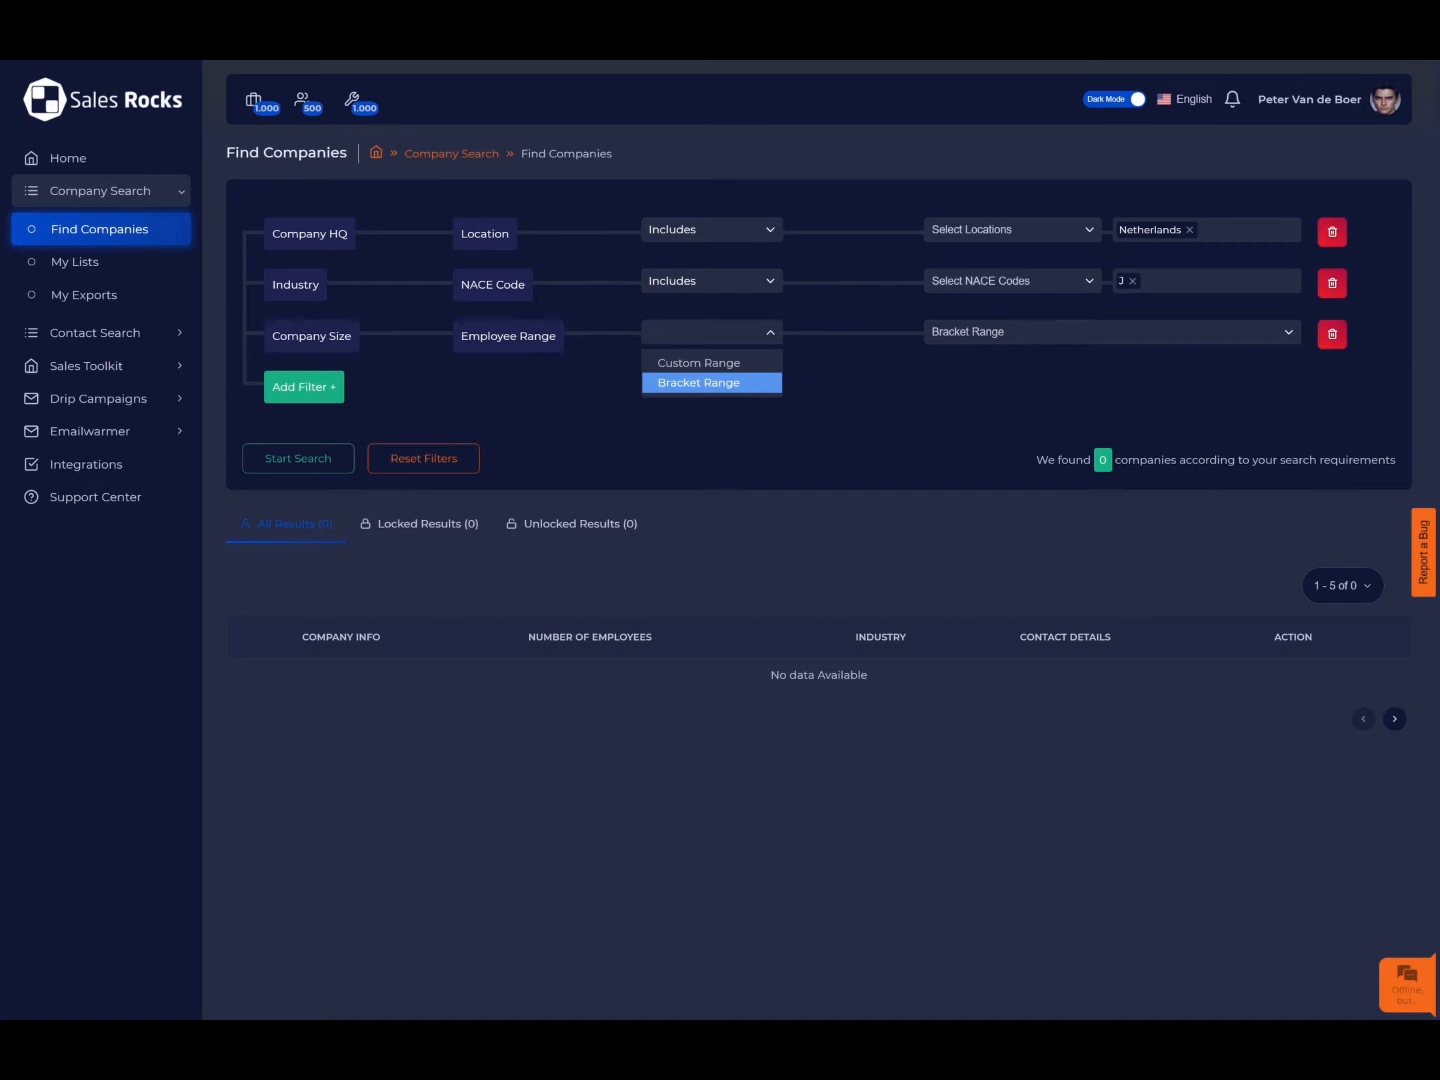
{"action": "left_click", "coordinate": [711, 382]}
{"action": "left_click", "coordinate": [1111, 332]}
{"action": "left_click", "coordinate": [1111, 356]}
{"action": "left_click", "coordinate": [1112, 377]}
{"action": "left_click", "coordinate": [1112, 397]}
{"action": "left_click", "coordinate": [1112, 417]}
{"action": "left_click", "coordinate": [1111, 436]}
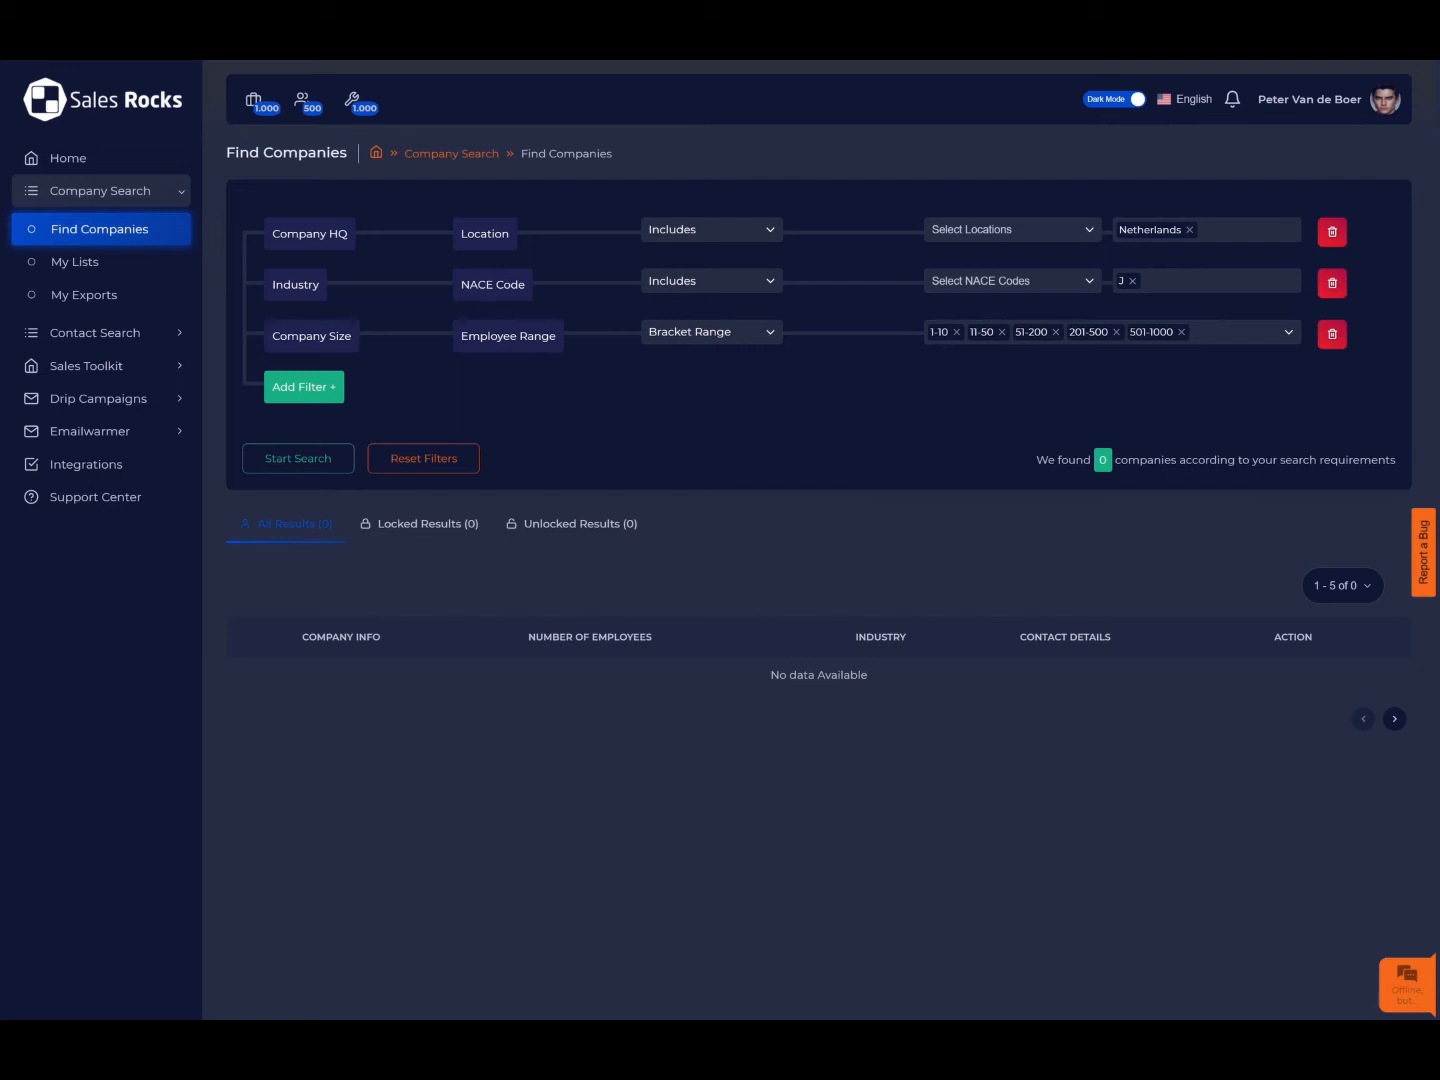
Step: Add a Company Status founding year filter for companies founded after 2019
{"action": "left_click", "coordinate": [336, 391]}
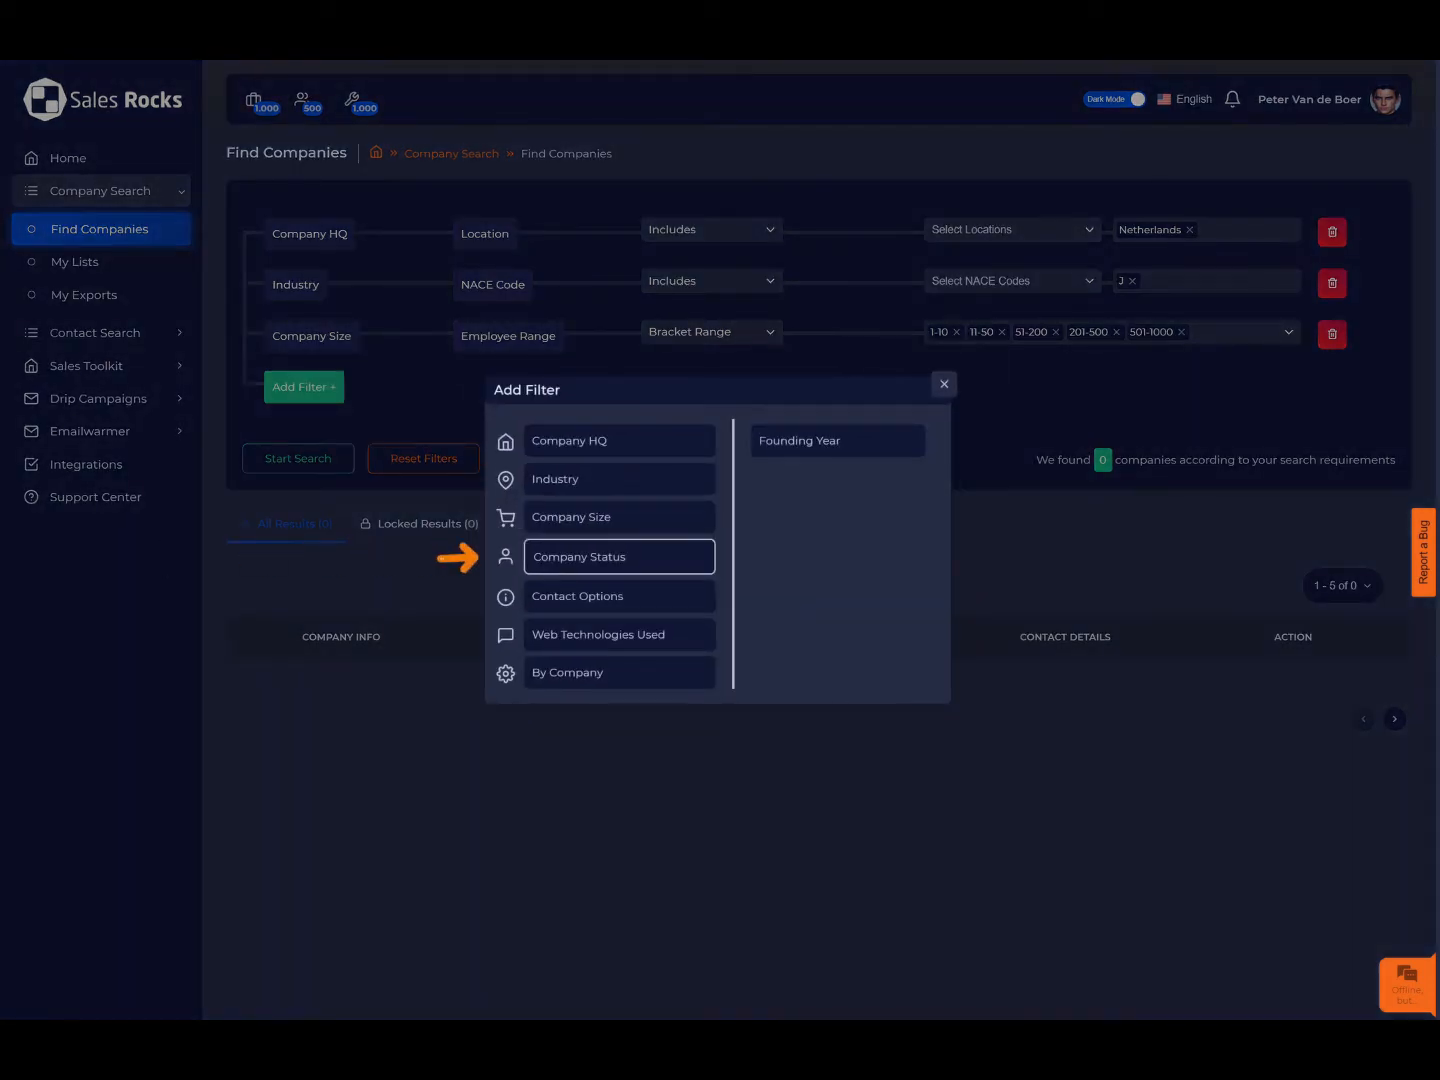
{"action": "left_click", "coordinate": [838, 441]}
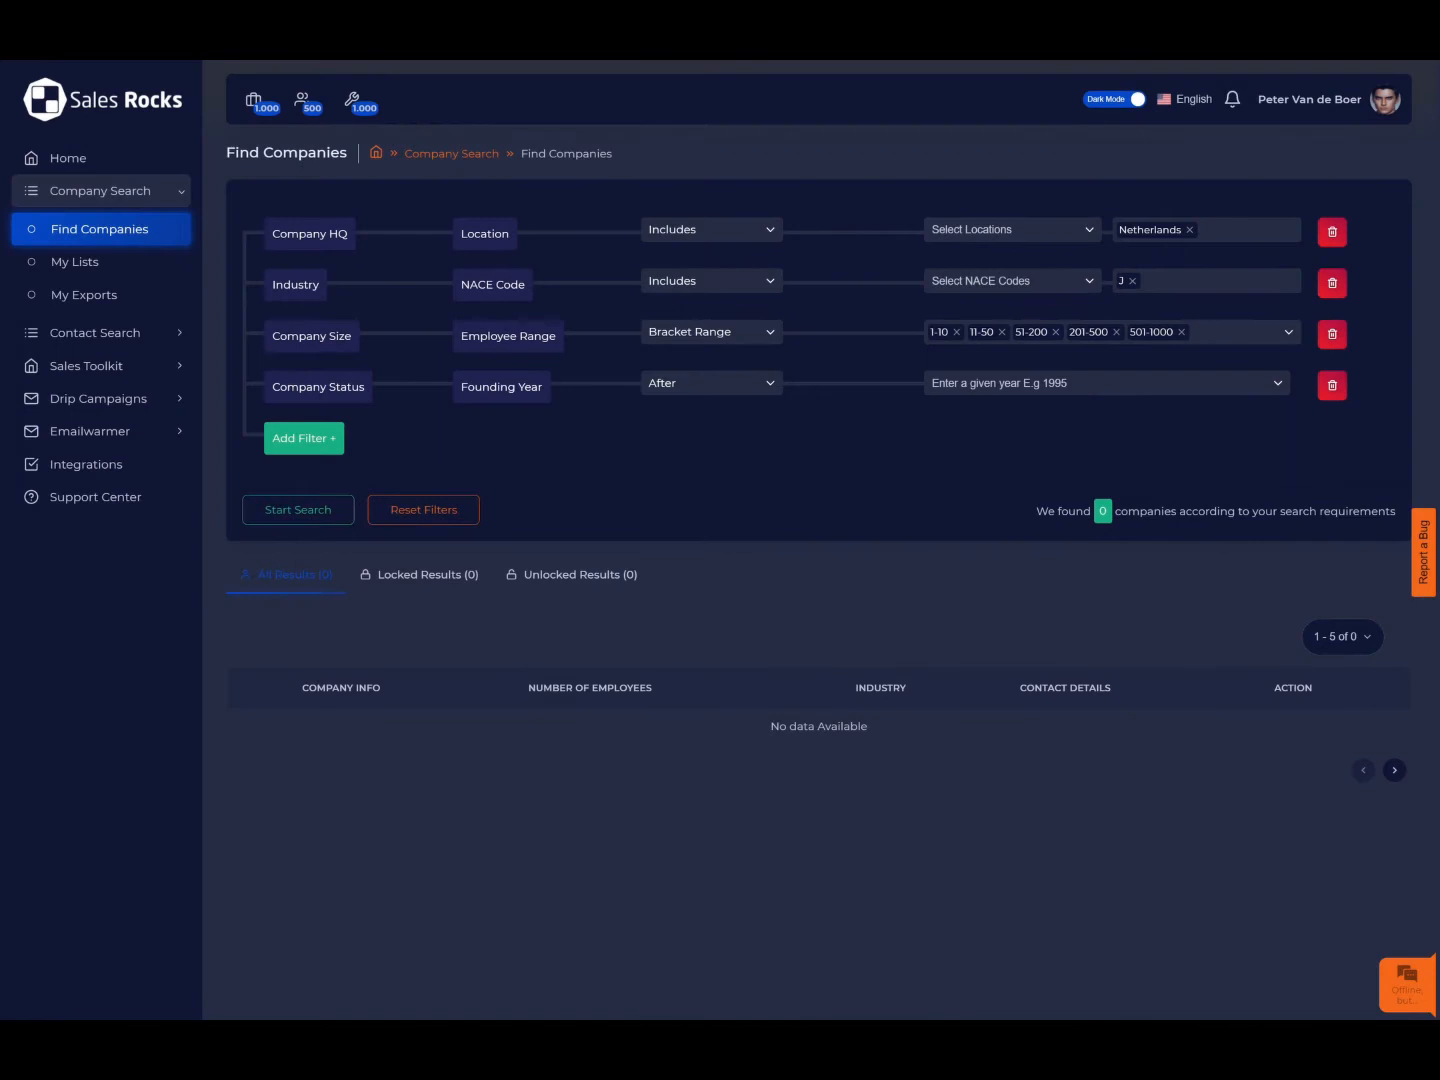
{"action": "left_click", "coordinate": [713, 382]}
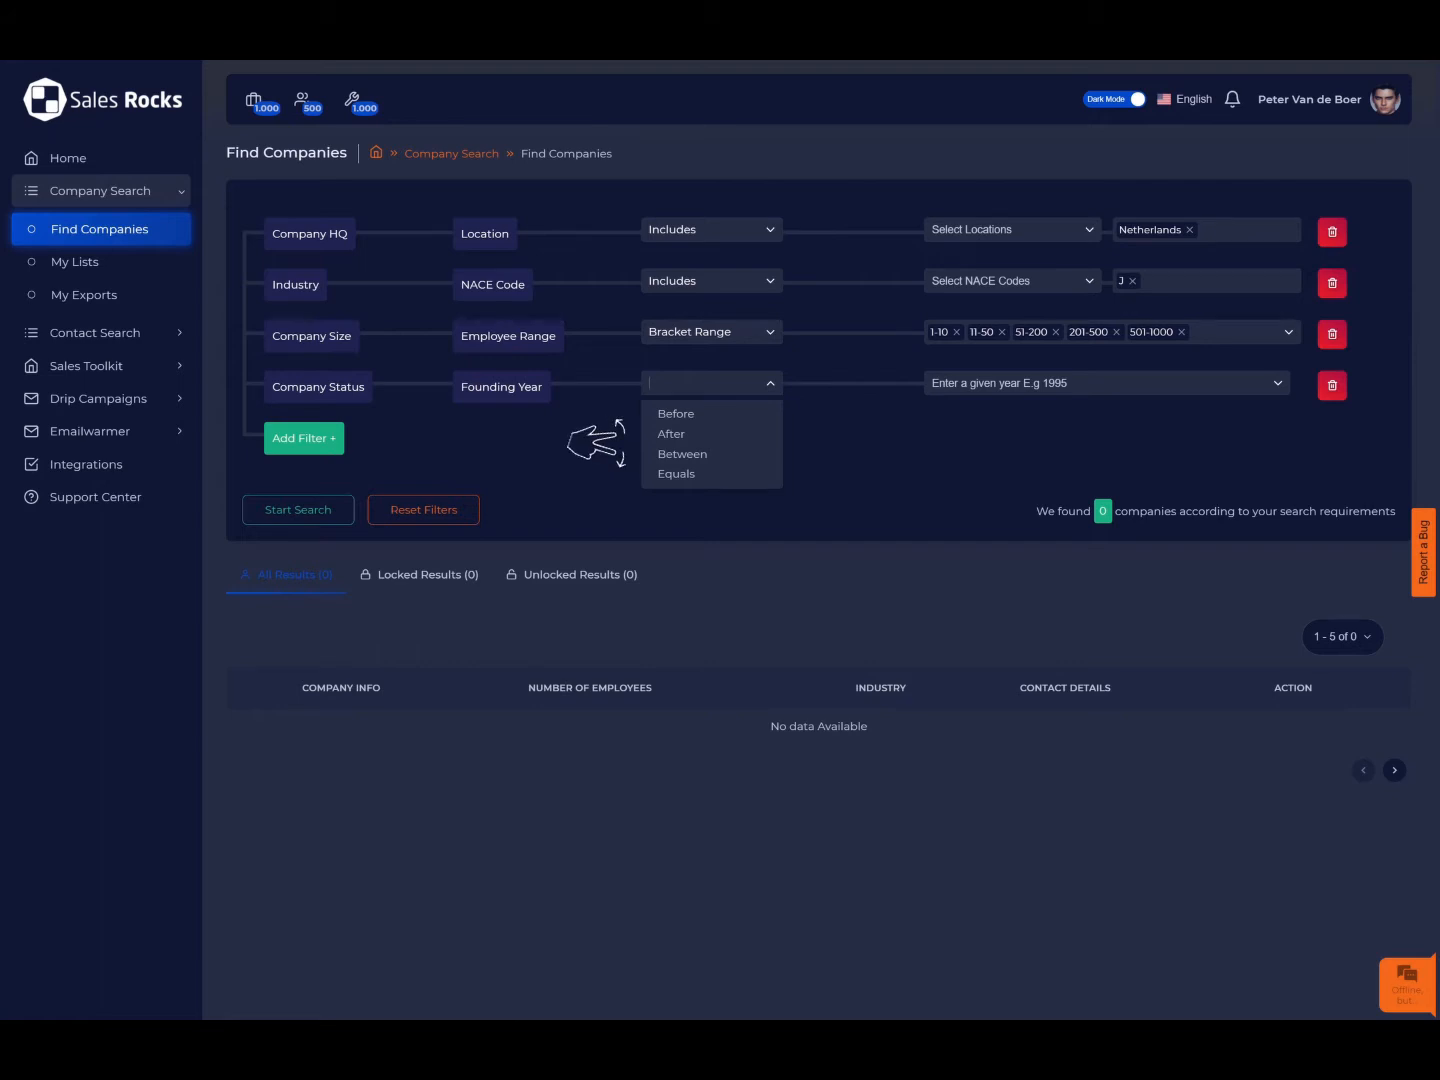
{"action": "left_click", "coordinate": [670, 435]}
{"action": "left_click", "coordinate": [1106, 383]}
{"action": "type", "text": "2019"}
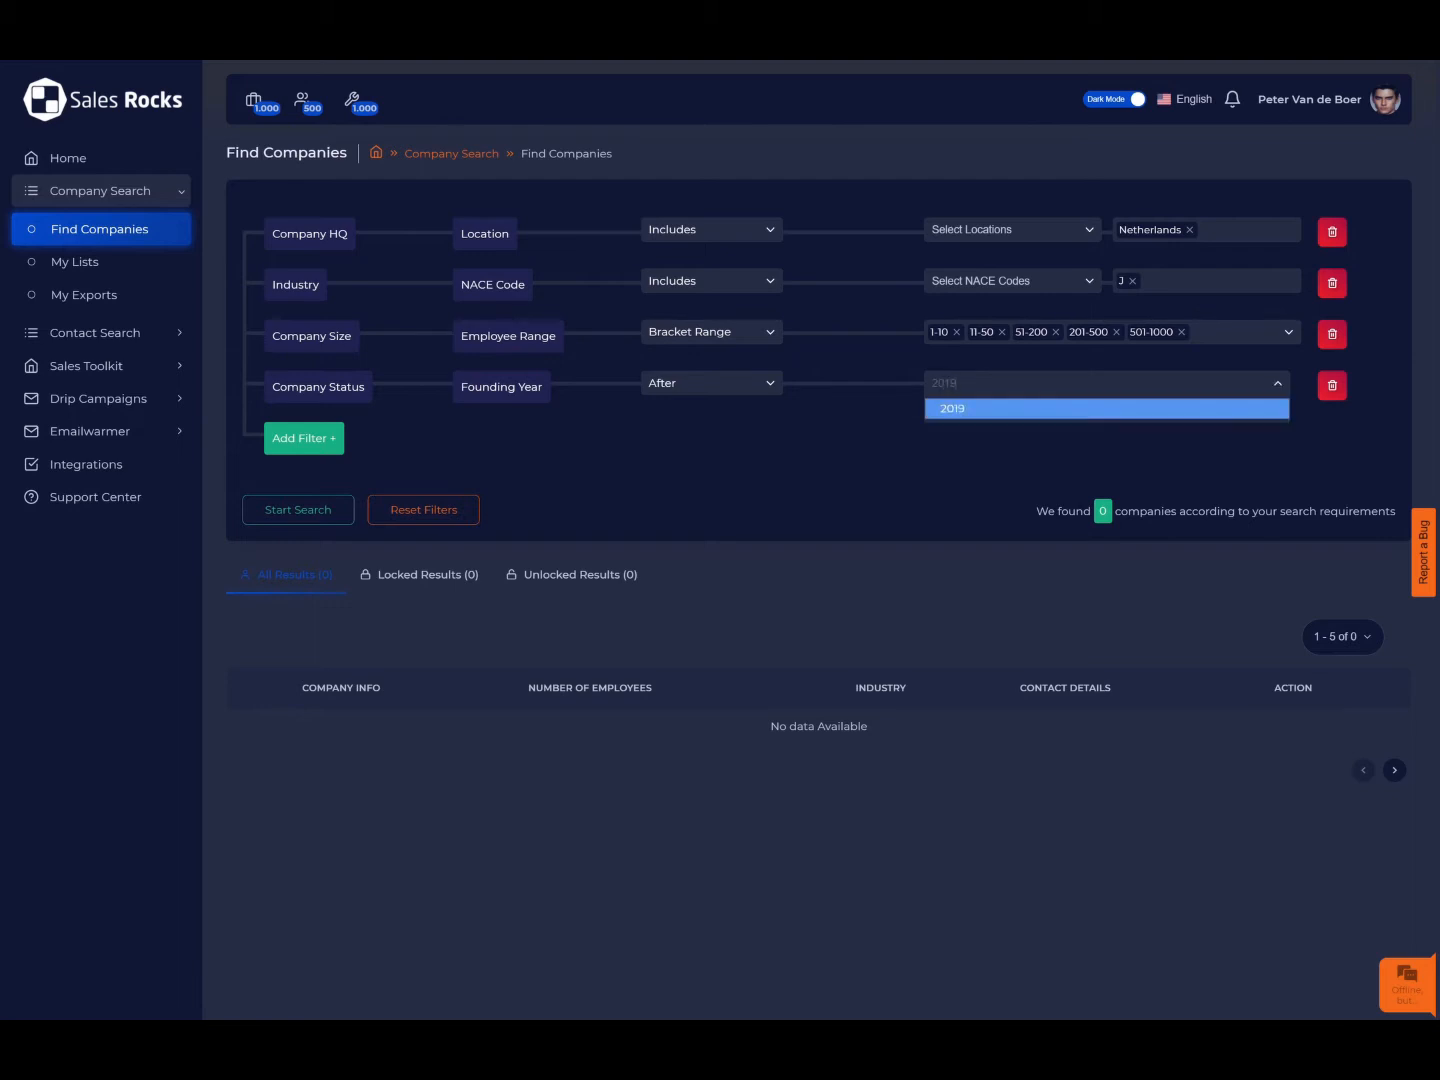
{"action": "key", "text": "Return"}
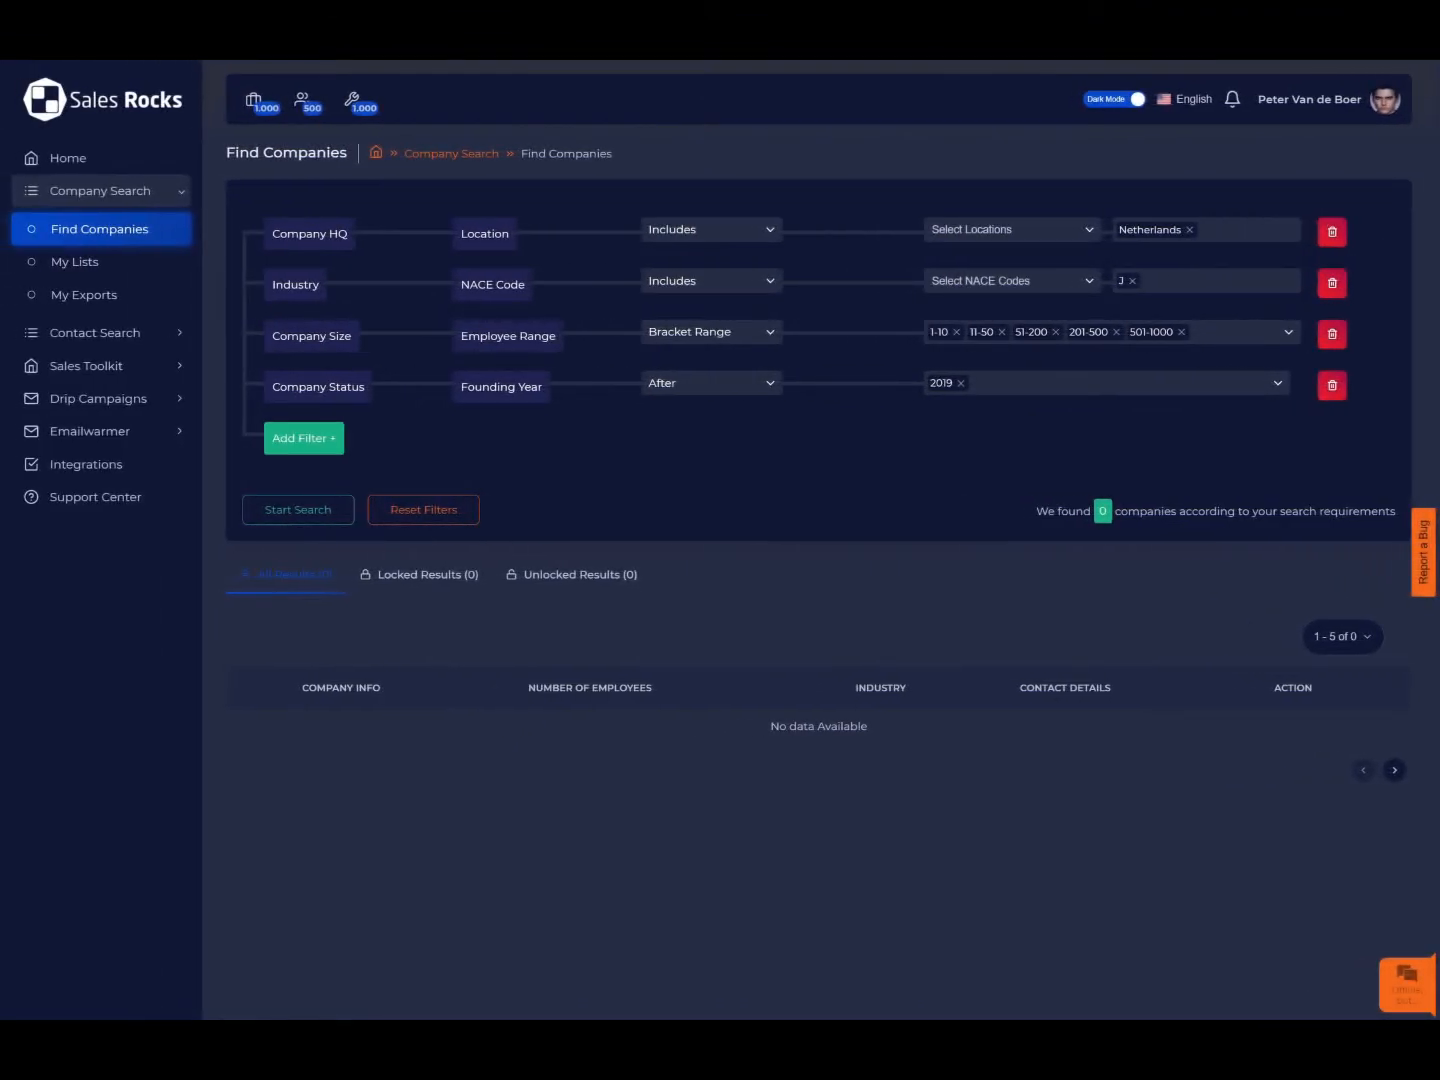
Step: Add the Email Available and URL Available contact option filters
{"action": "left_click", "coordinate": [334, 440]}
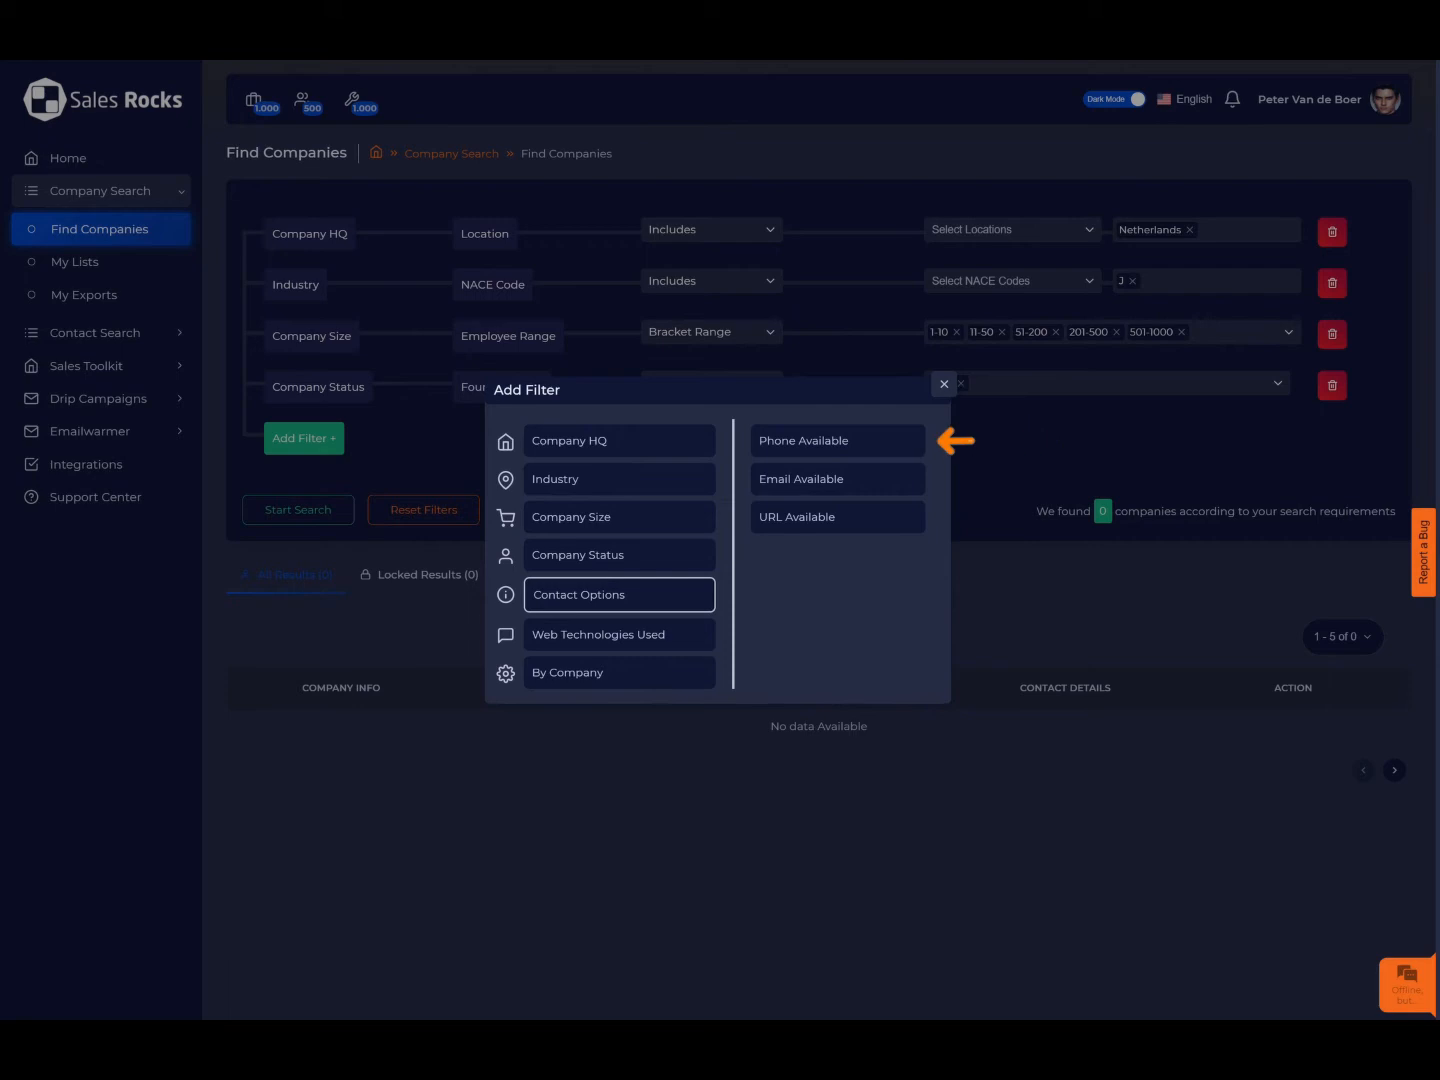
{"action": "left_click", "coordinate": [838, 479]}
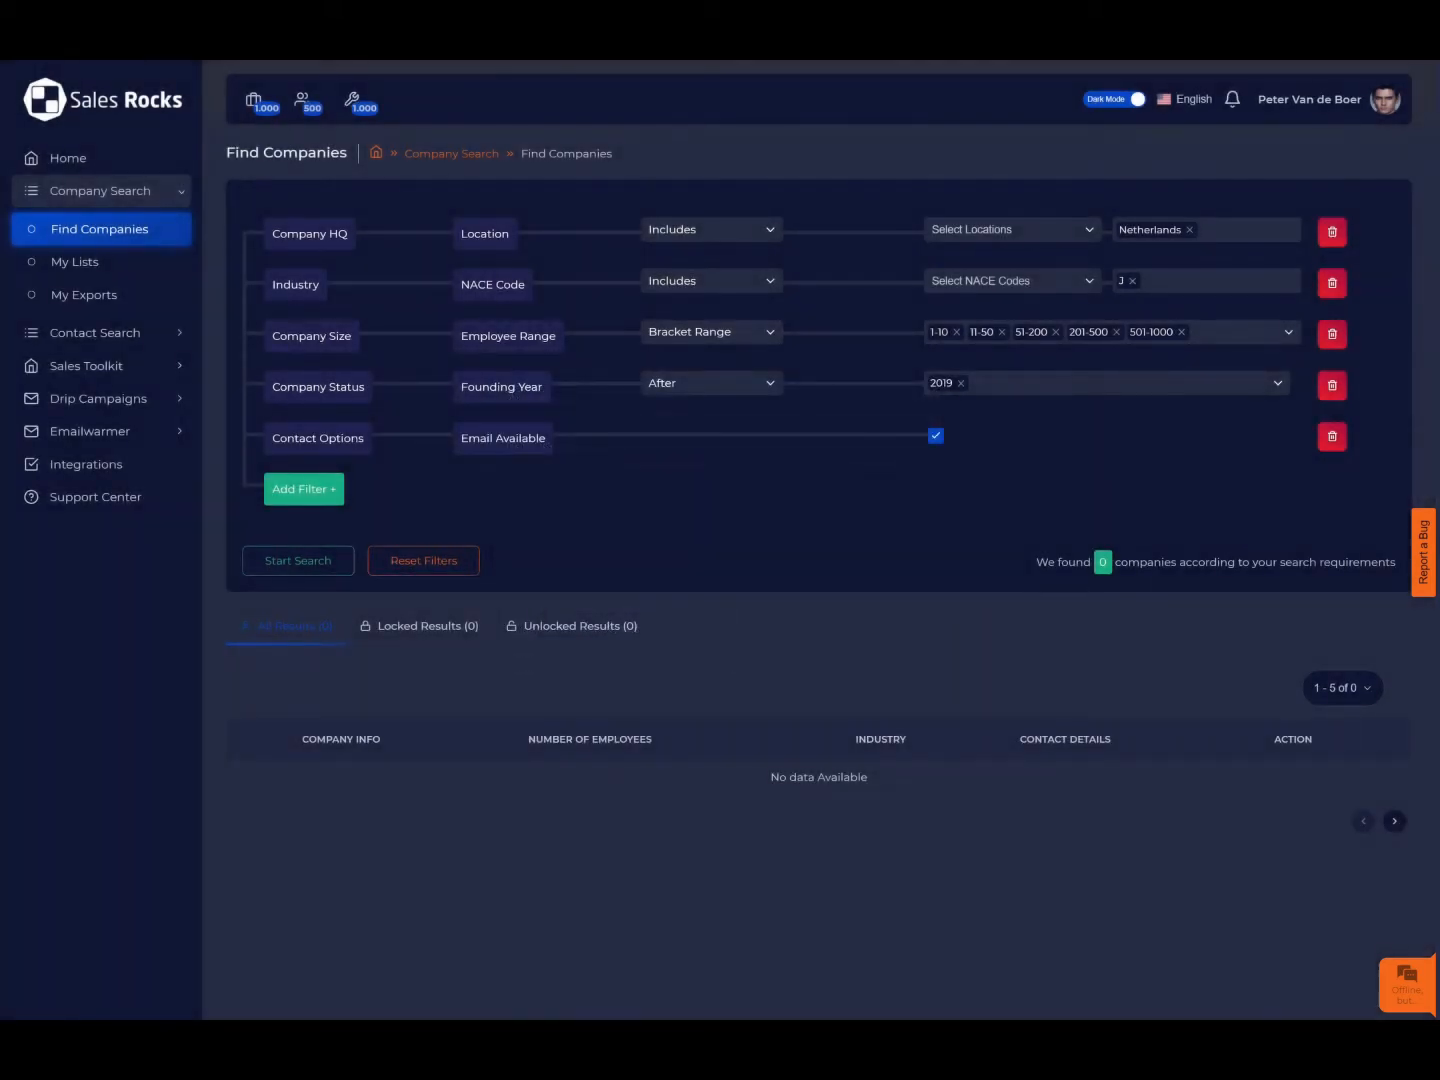
{"action": "left_click", "coordinate": [304, 489]}
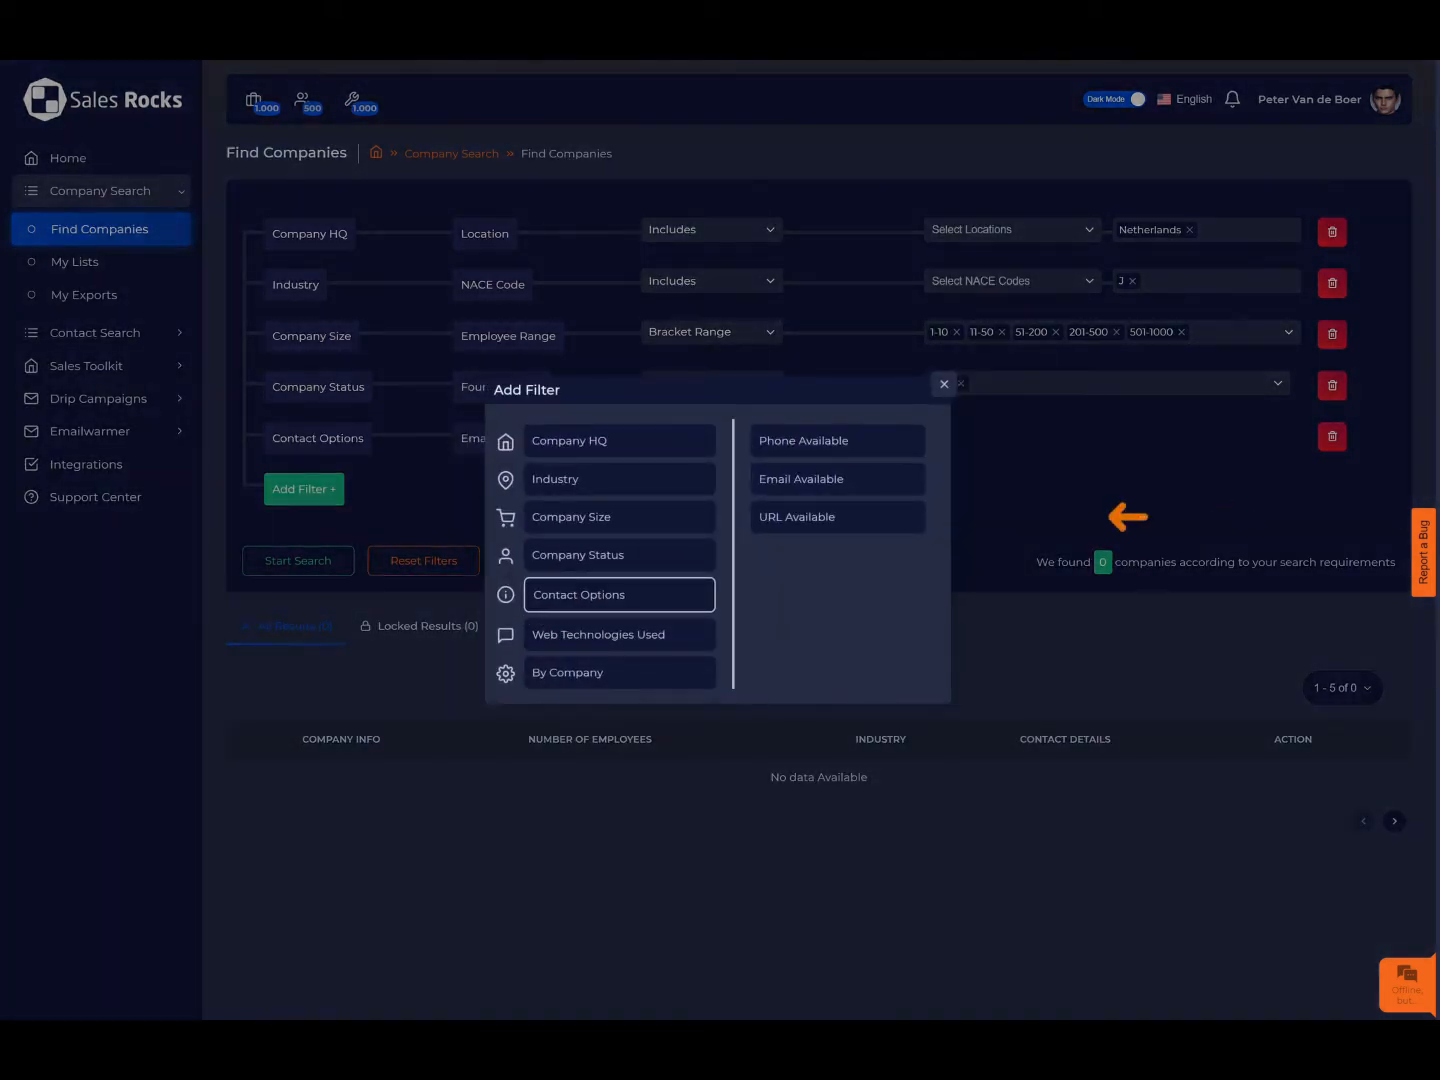
{"action": "left_click", "coordinate": [837, 517]}
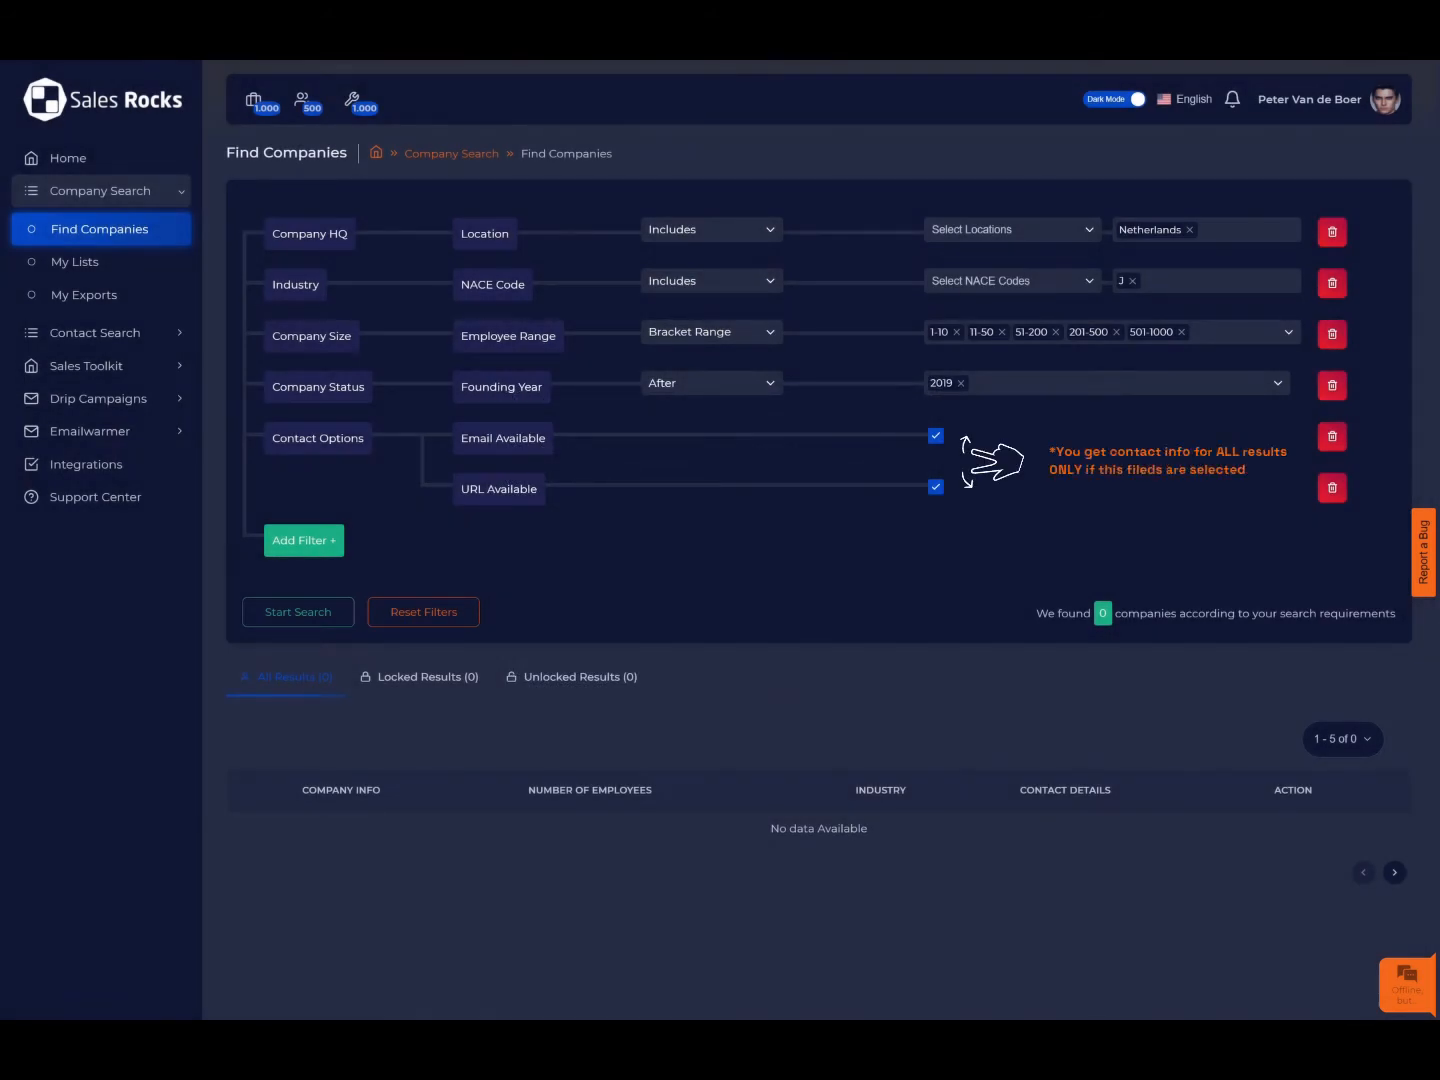
Step: Add a Web Technologies Used filter that includes the Wordpress technology
{"action": "left_click", "coordinate": [304, 540]}
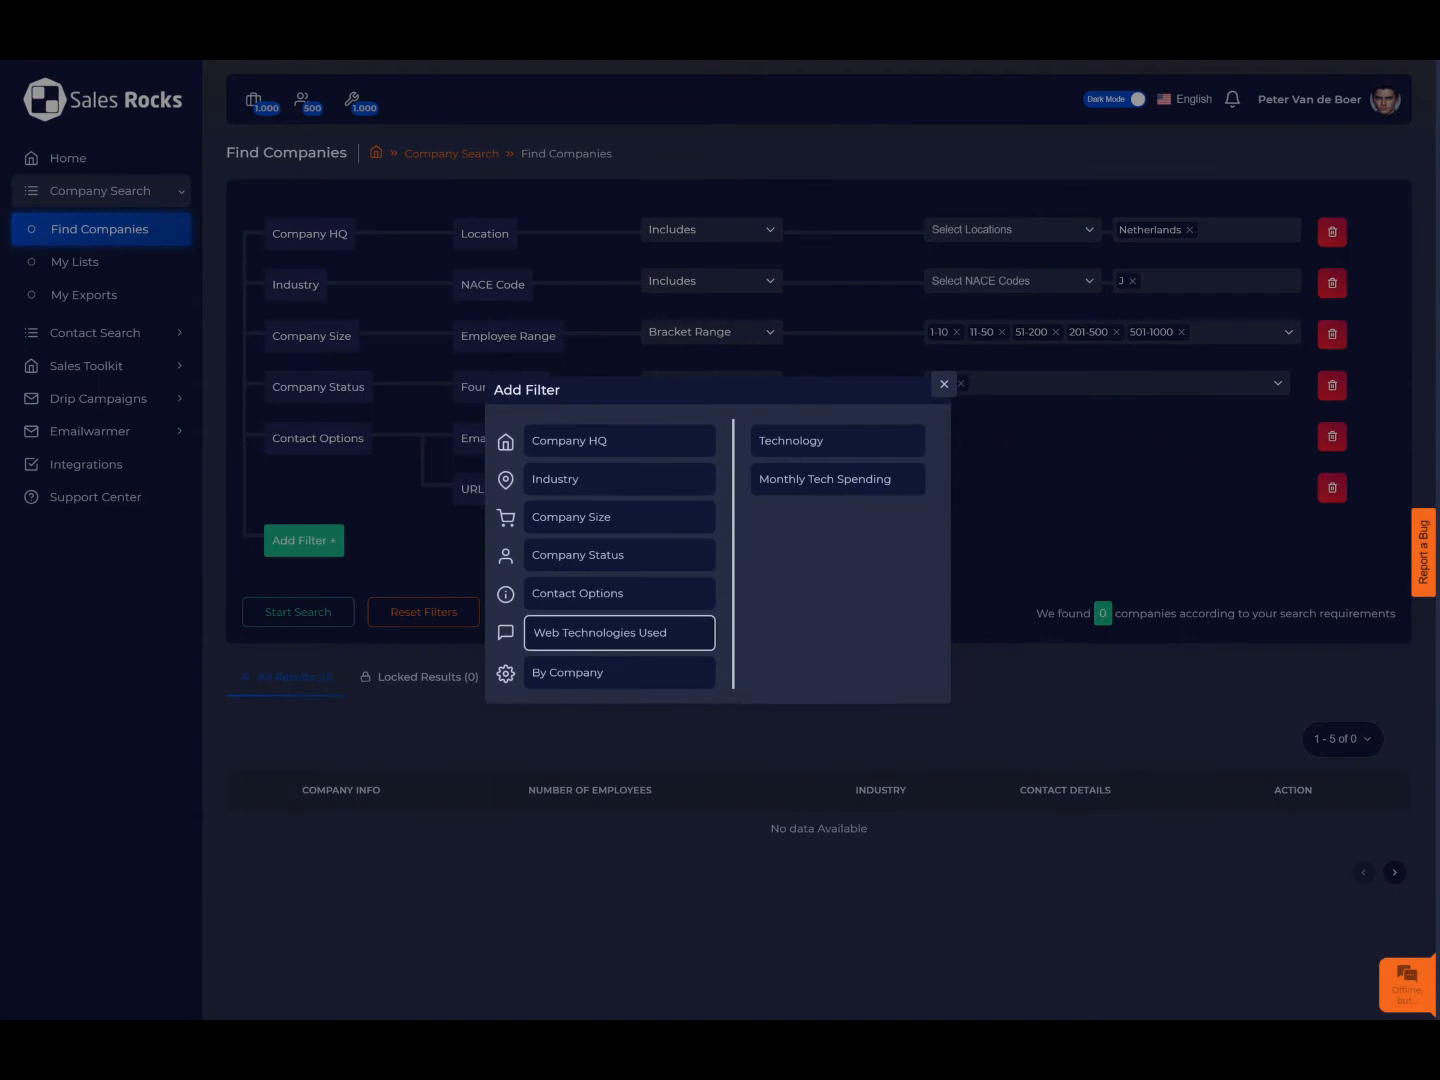
{"action": "left_click", "coordinate": [837, 441]}
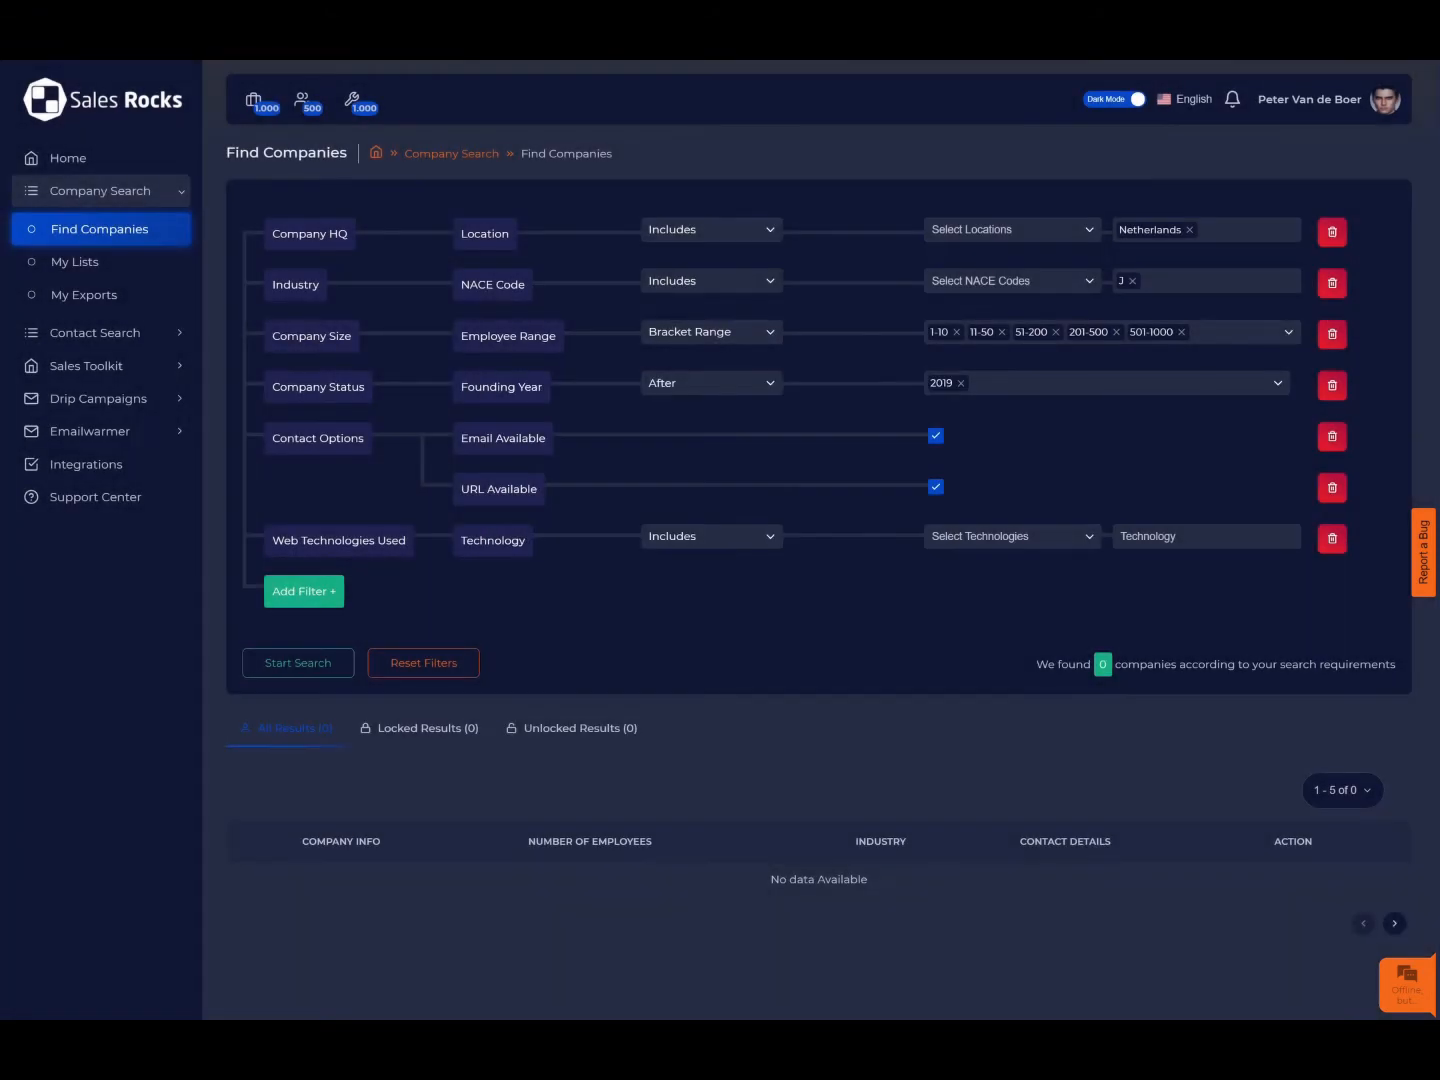
{"action": "left_click", "coordinate": [1013, 536]}
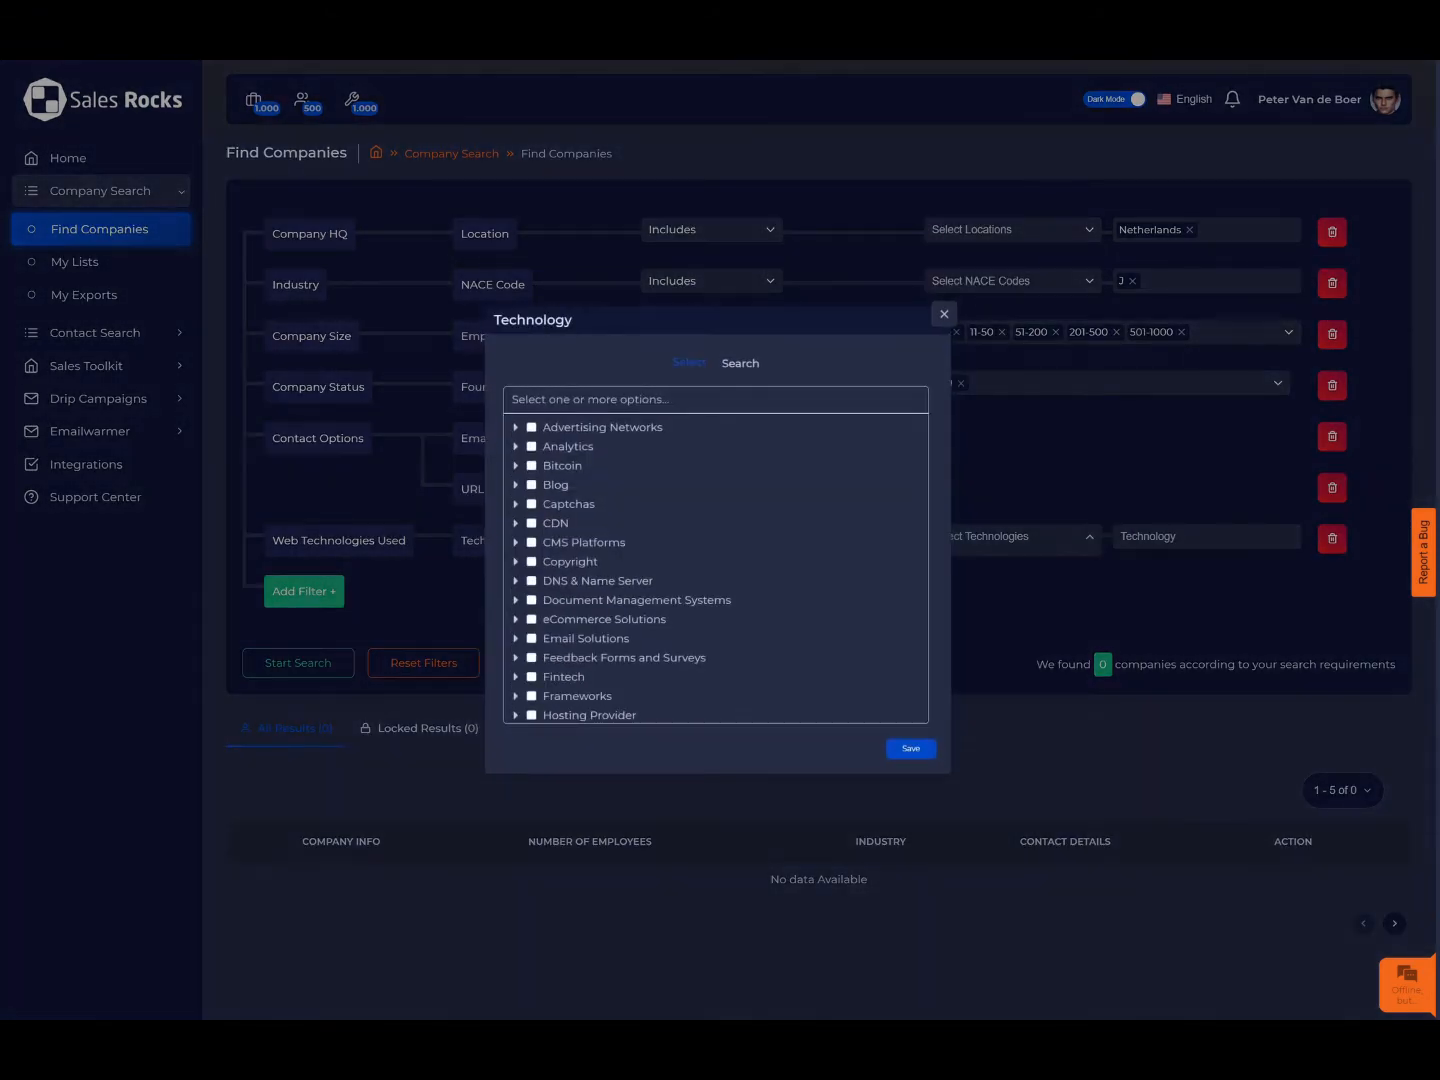
{"action": "scroll", "coordinate": [852, 596], "scroll_direction": "down", "scroll_amount": 5}
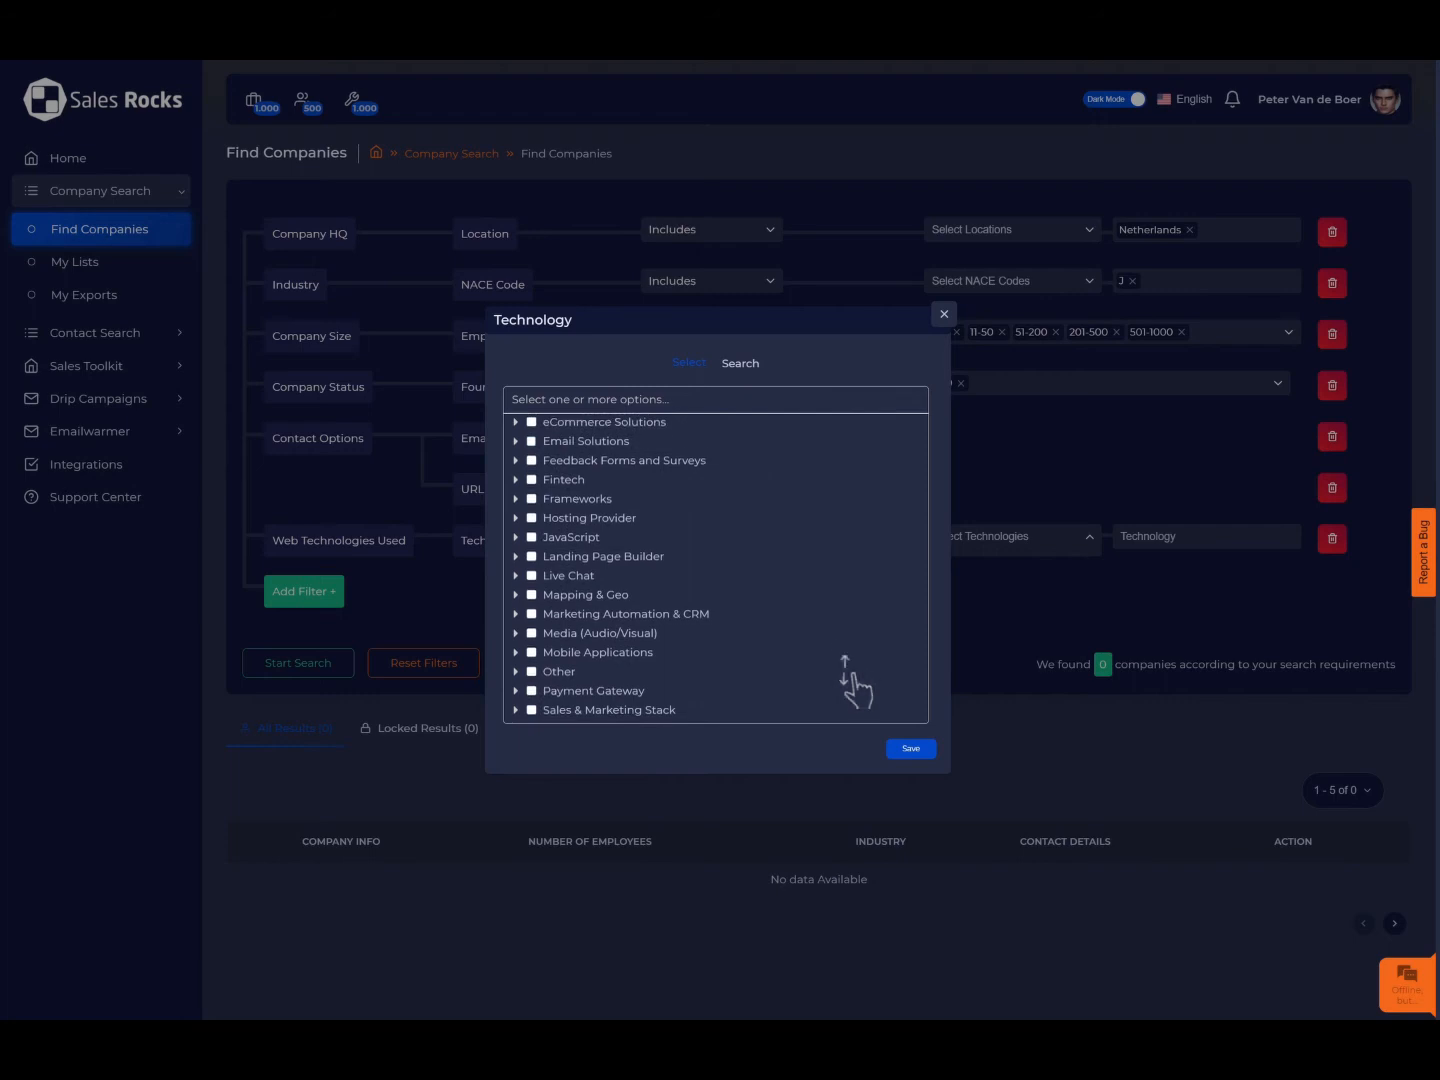
{"action": "scroll", "coordinate": [851, 563], "scroll_direction": "down", "scroll_amount": 4}
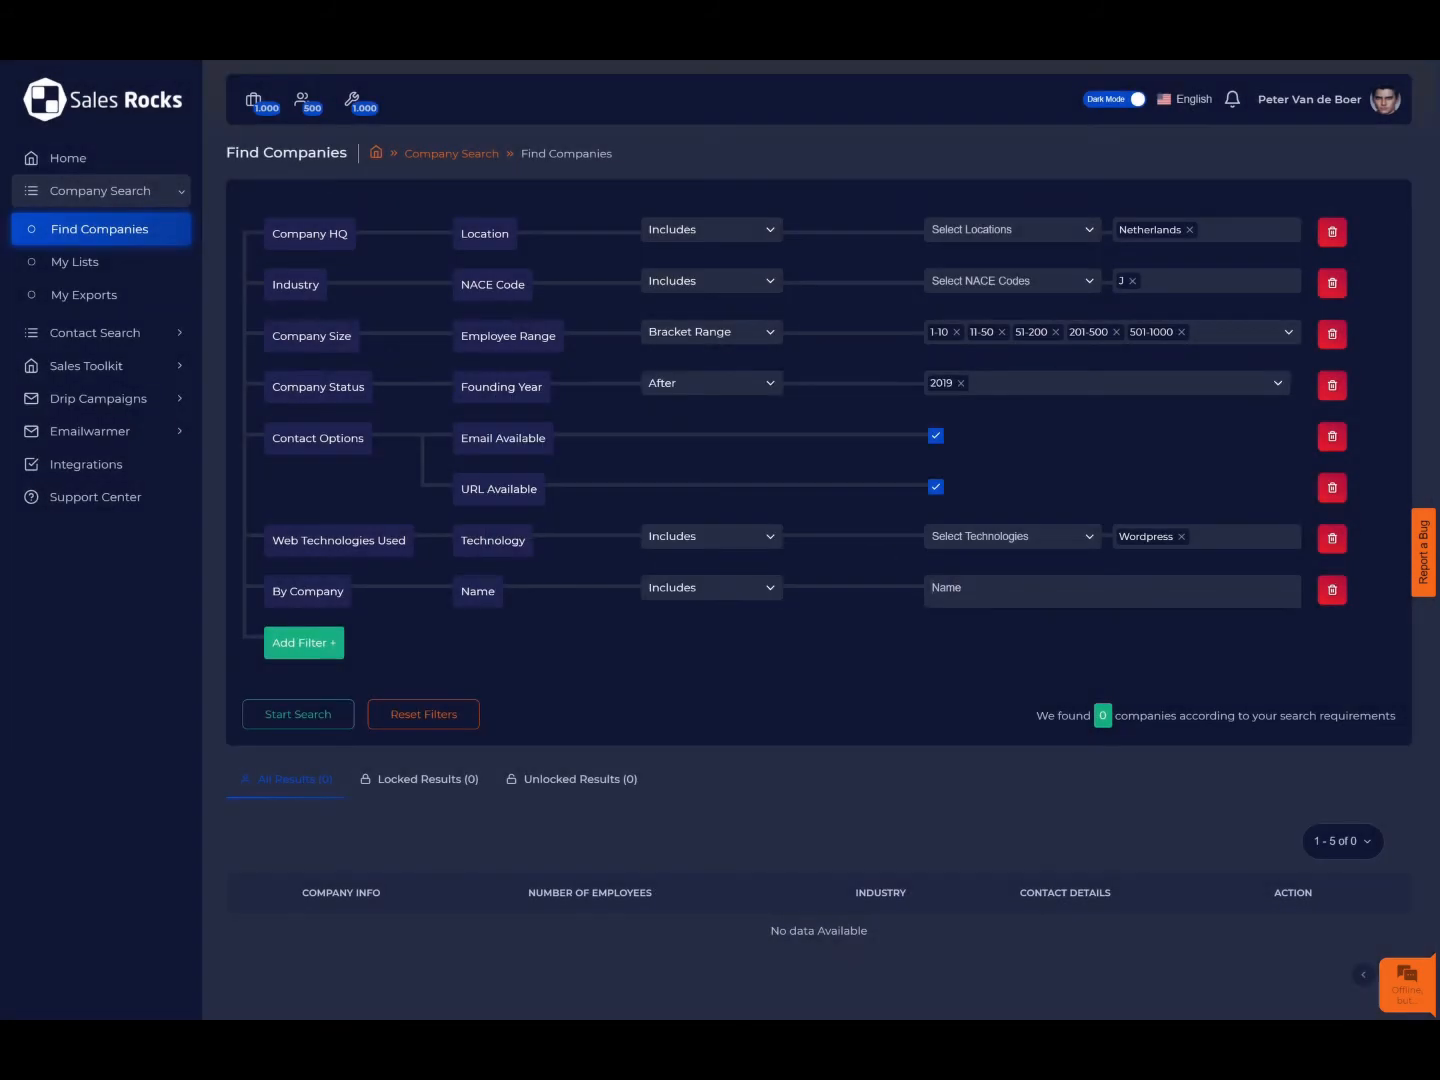
Step: Enter Sales.Rocks as the included name in the By Company filter
{"action": "type", "text": "Sales.Rocks"}
{"action": "key", "text": "Return"}
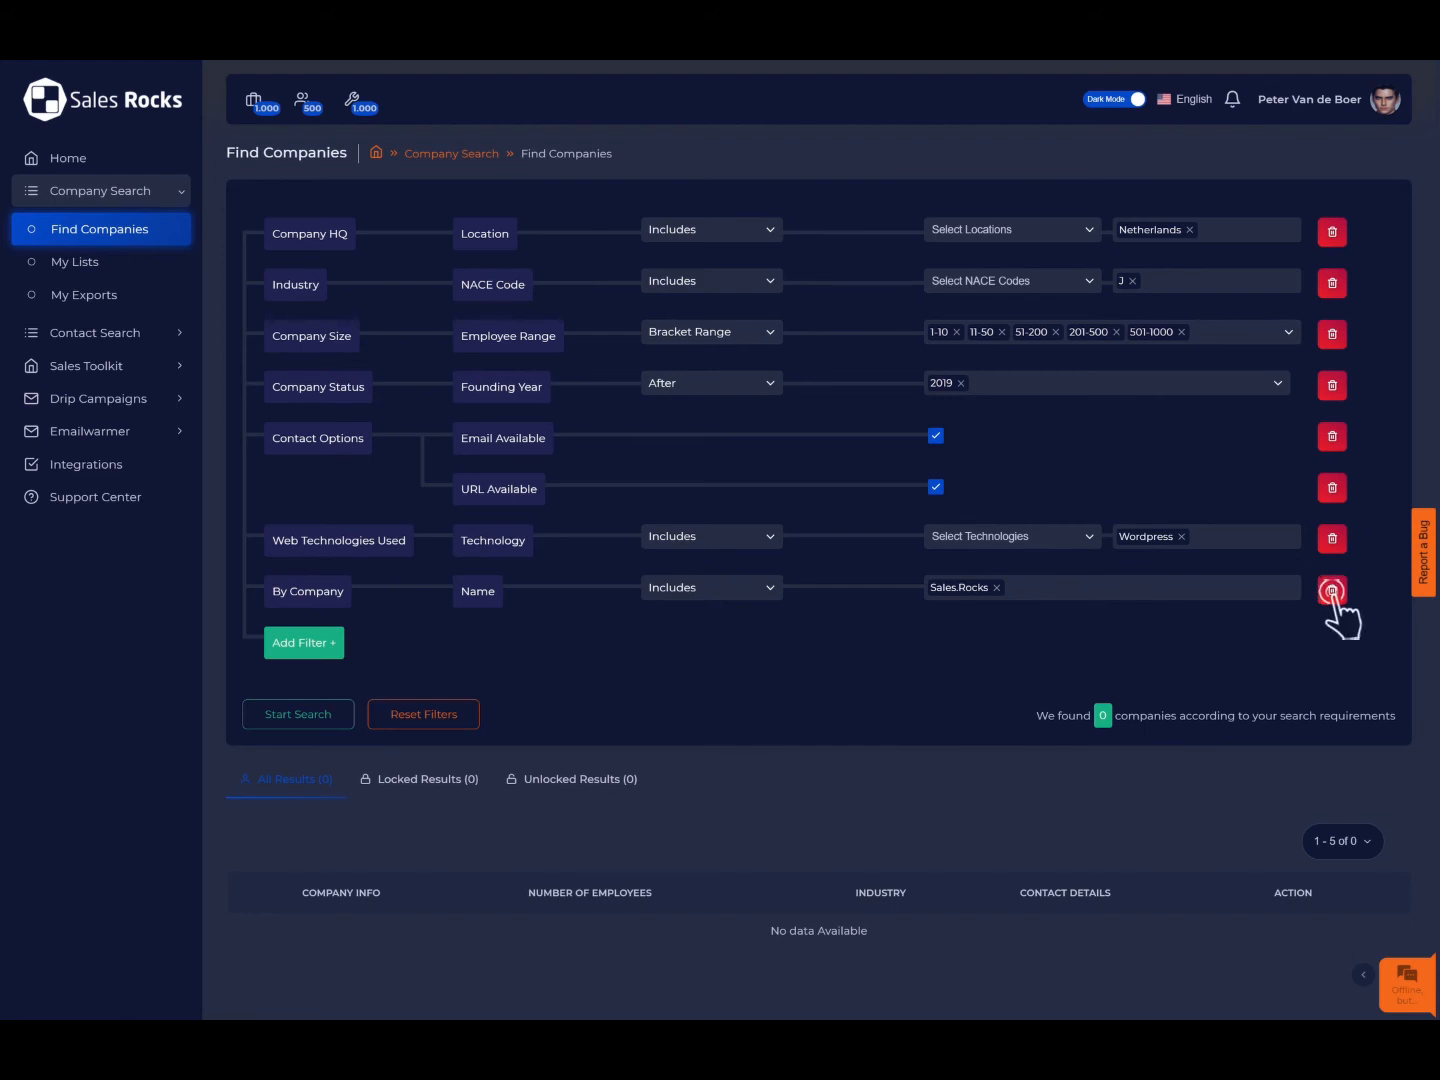
Step: Delete the company name filter and the founding year filter
{"action": "left_click", "coordinate": [1334, 590]}
{"action": "left_click", "coordinate": [1332, 386]}
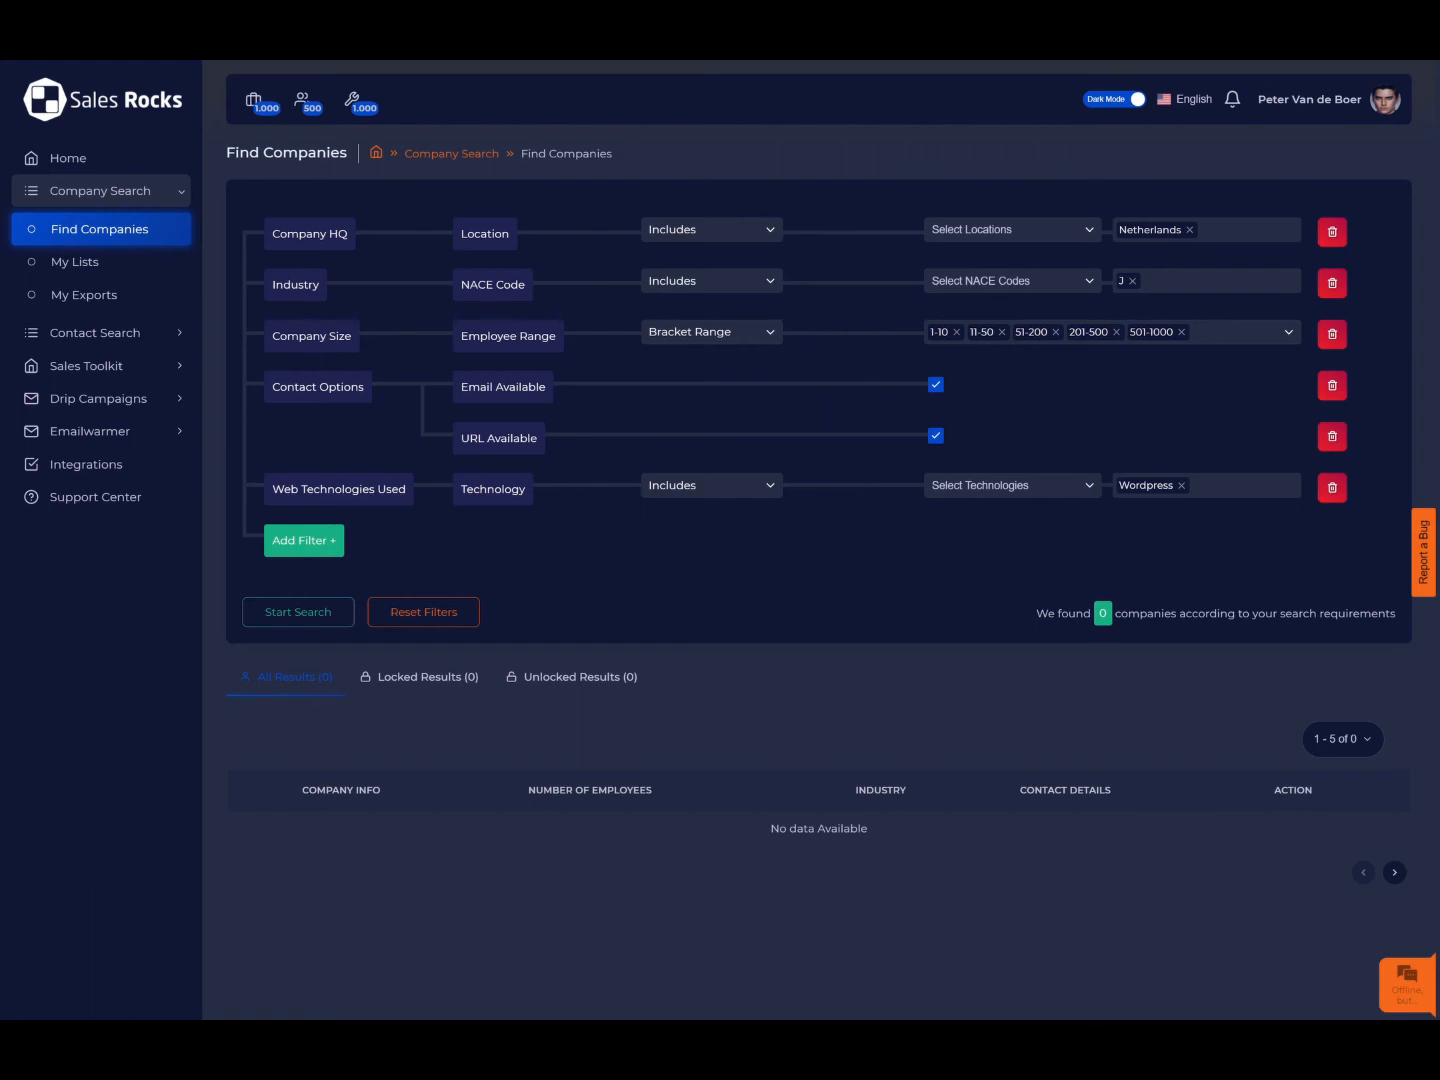
Step: Run the company search with the current filters and review its unlocked and locked results
{"action": "left_click", "coordinate": [308, 611]}
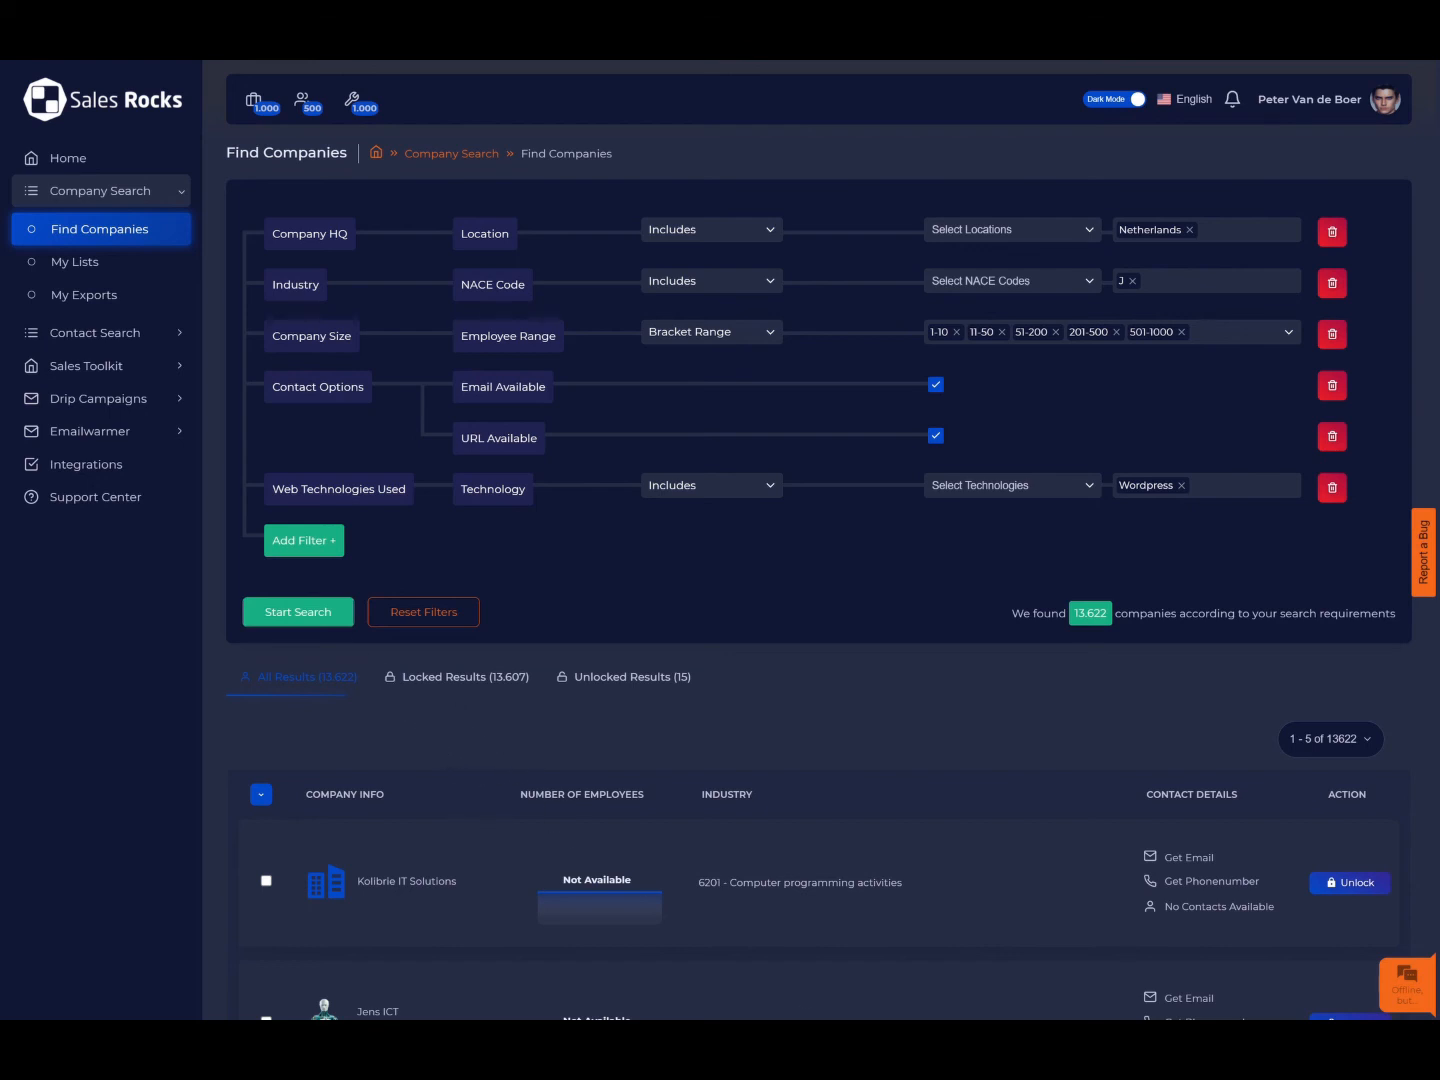
{"action": "left_click", "coordinate": [622, 677]}
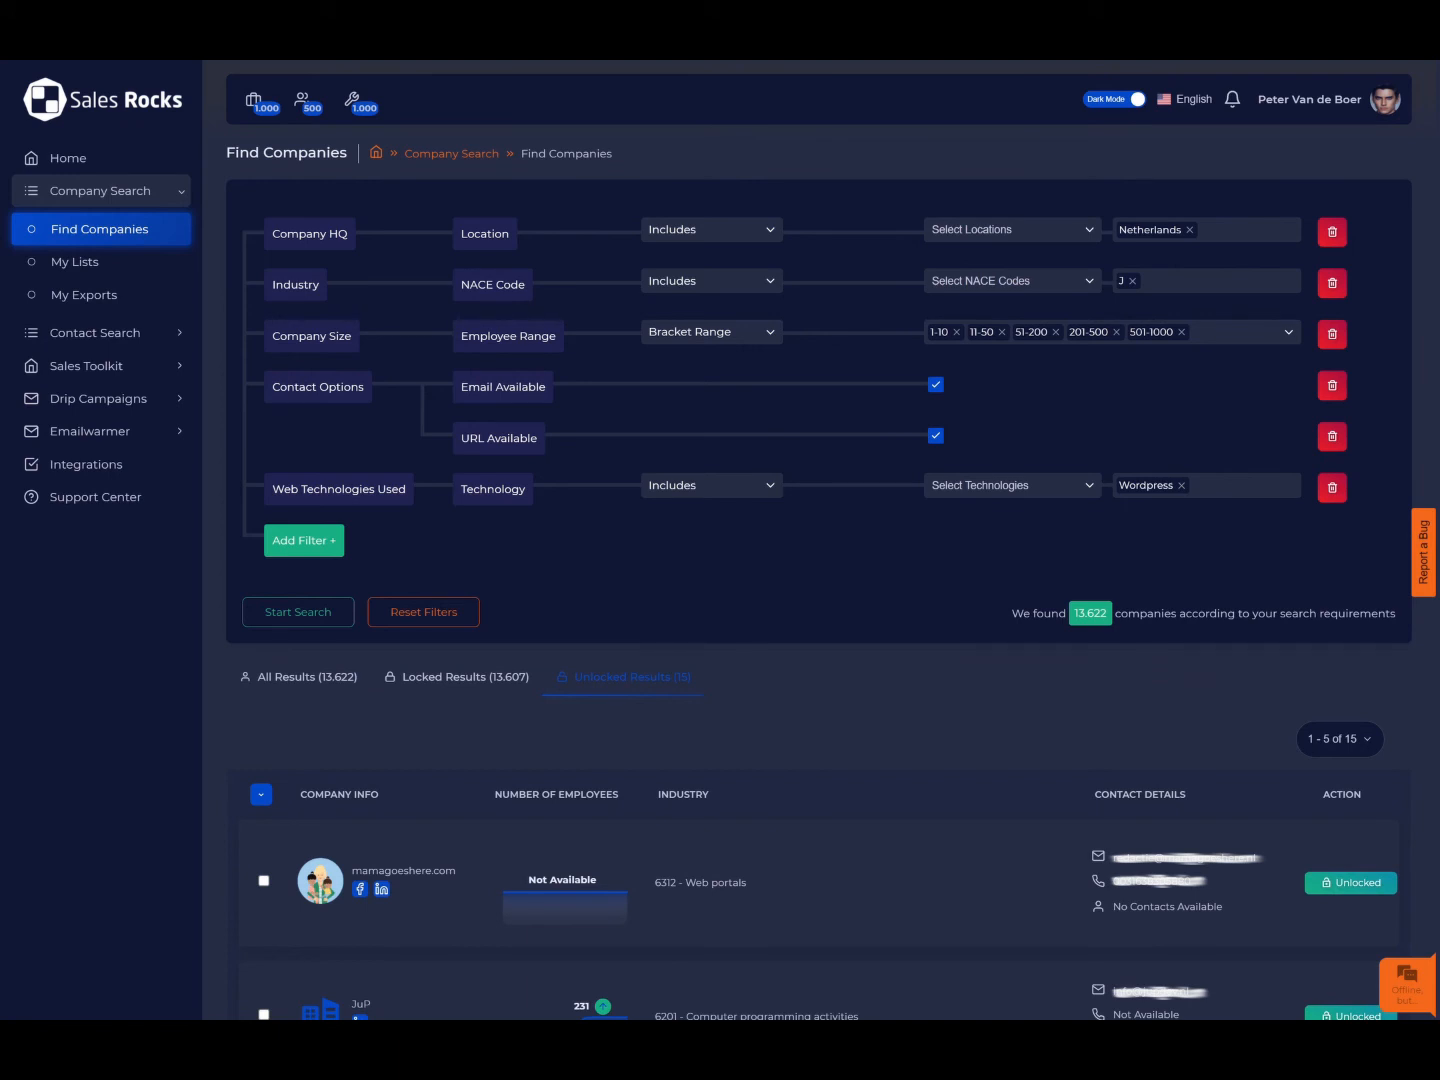
{"action": "left_click", "coordinate": [466, 677]}
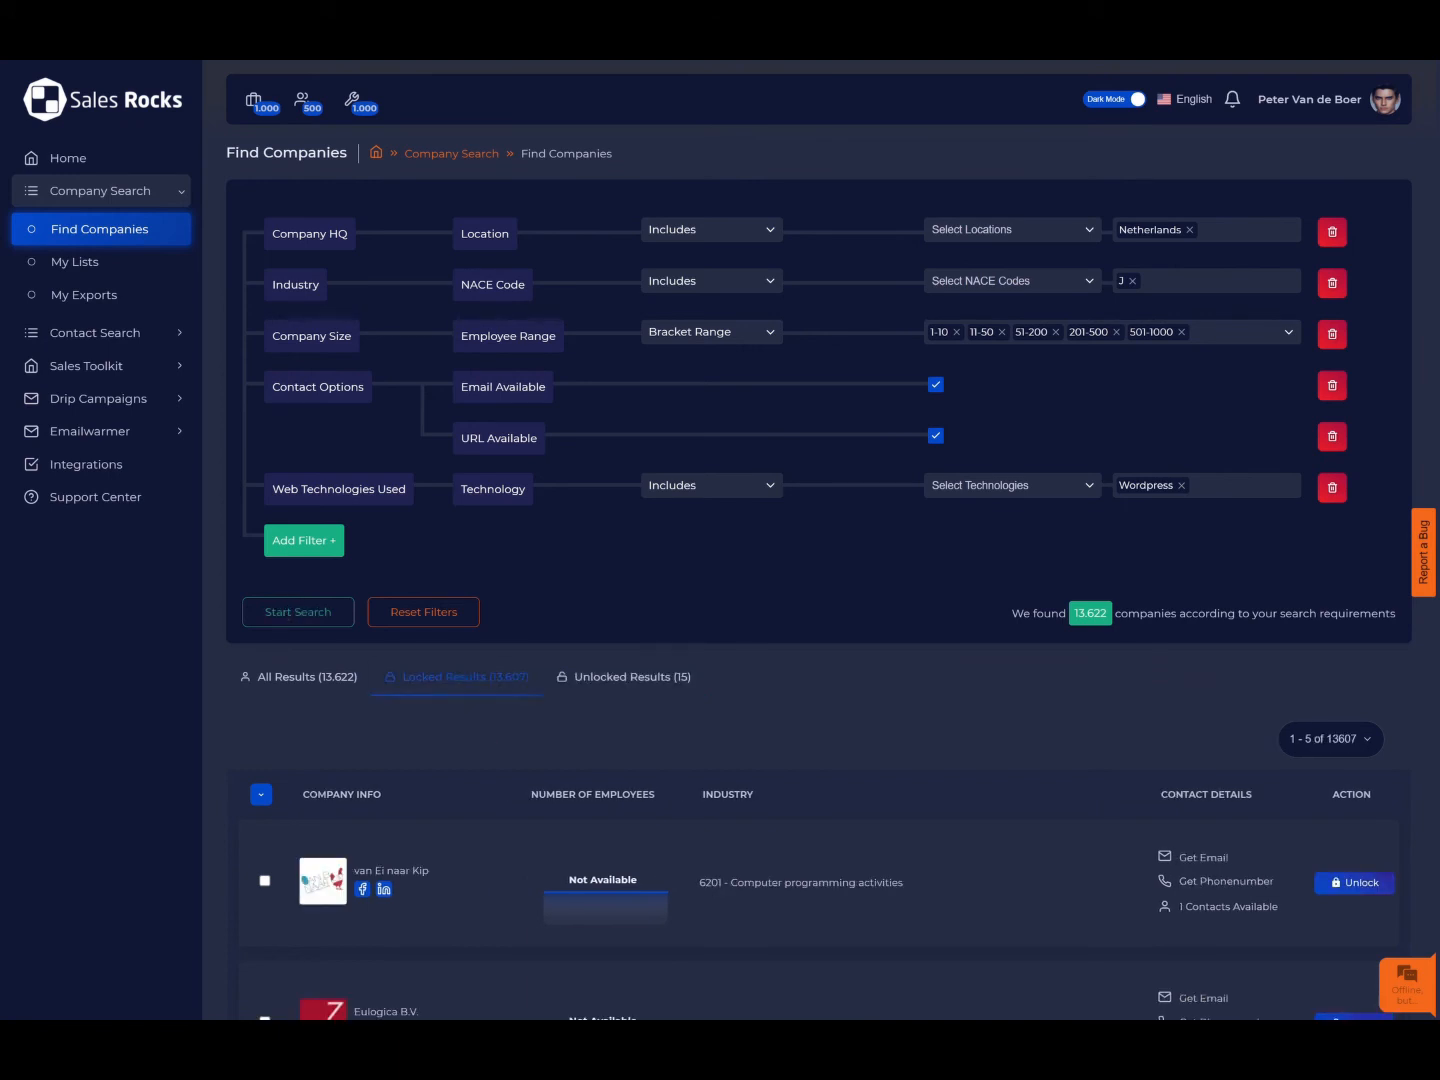
{"action": "scroll", "coordinate": [818, 599], "scroll_direction": "down", "scroll_amount": 1}
{"action": "scroll", "coordinate": [818, 571], "scroll_direction": "down", "scroll_amount": 1}
{"action": "scroll", "coordinate": [818, 570], "scroll_direction": "up", "scroll_amount": 5}
{"action": "scroll", "coordinate": [818, 570], "scroll_direction": "up", "scroll_amount": 1}
{"action": "scroll", "coordinate": [818, 571], "scroll_direction": "down", "scroll_amount": 4}
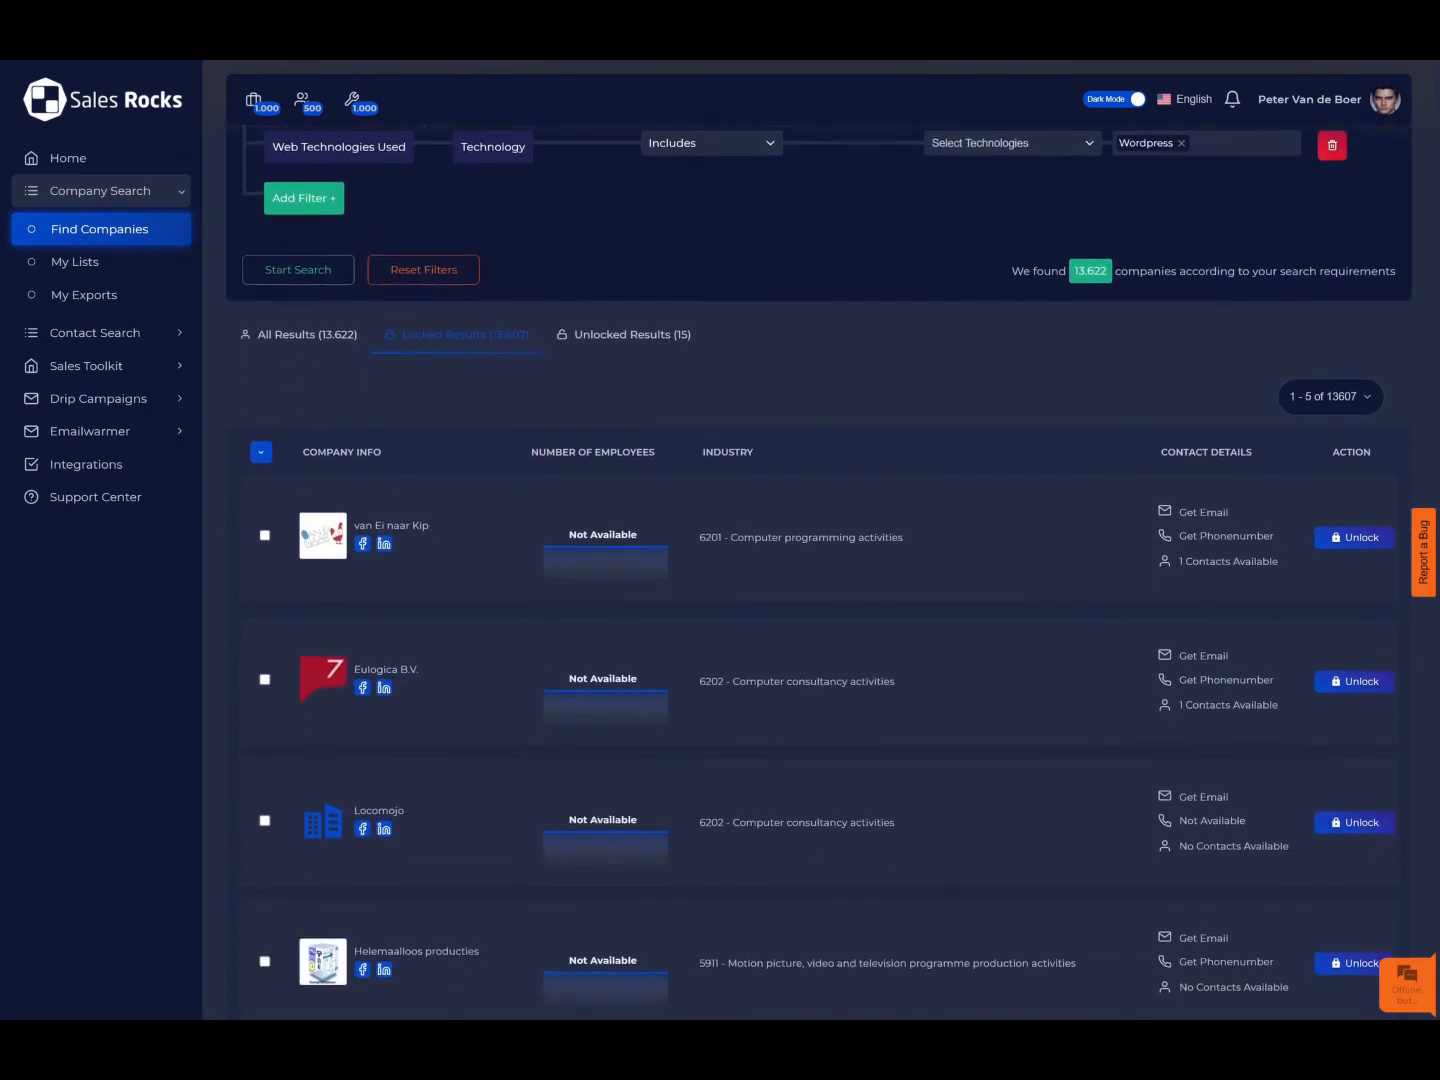
Step: Select 100 companies from the locked results using the selection criteria
{"action": "scroll", "coordinate": [264, 500], "scroll_direction": "down", "scroll_amount": 1}
{"action": "left_click", "coordinate": [265, 481]}
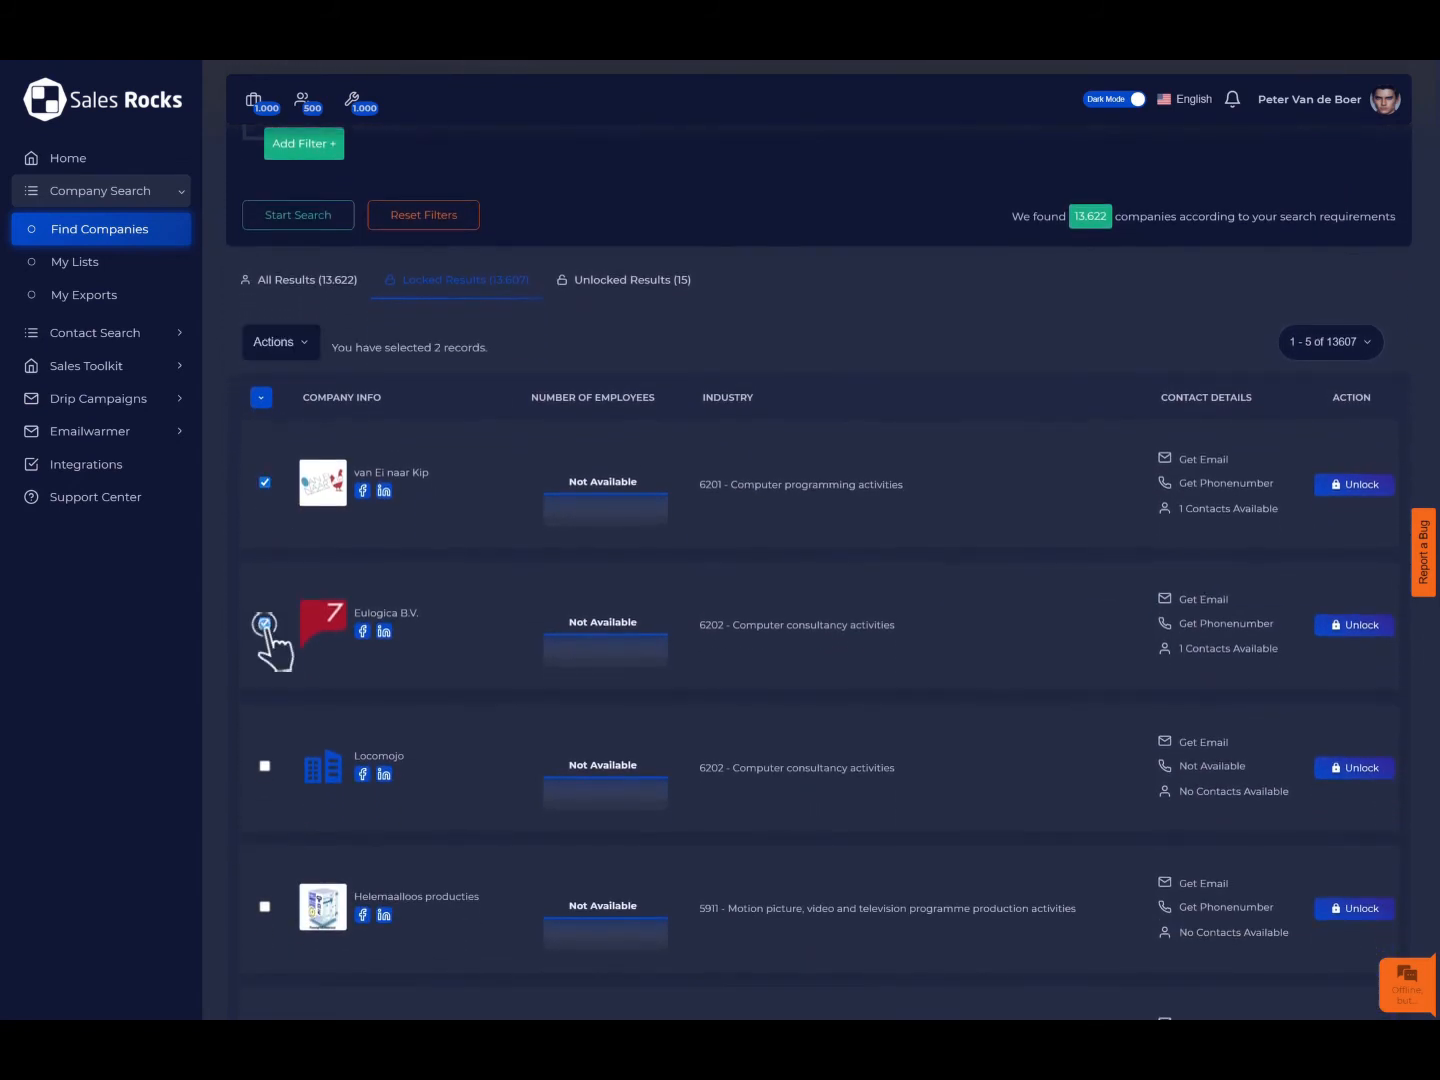
{"action": "left_click", "coordinate": [261, 398]}
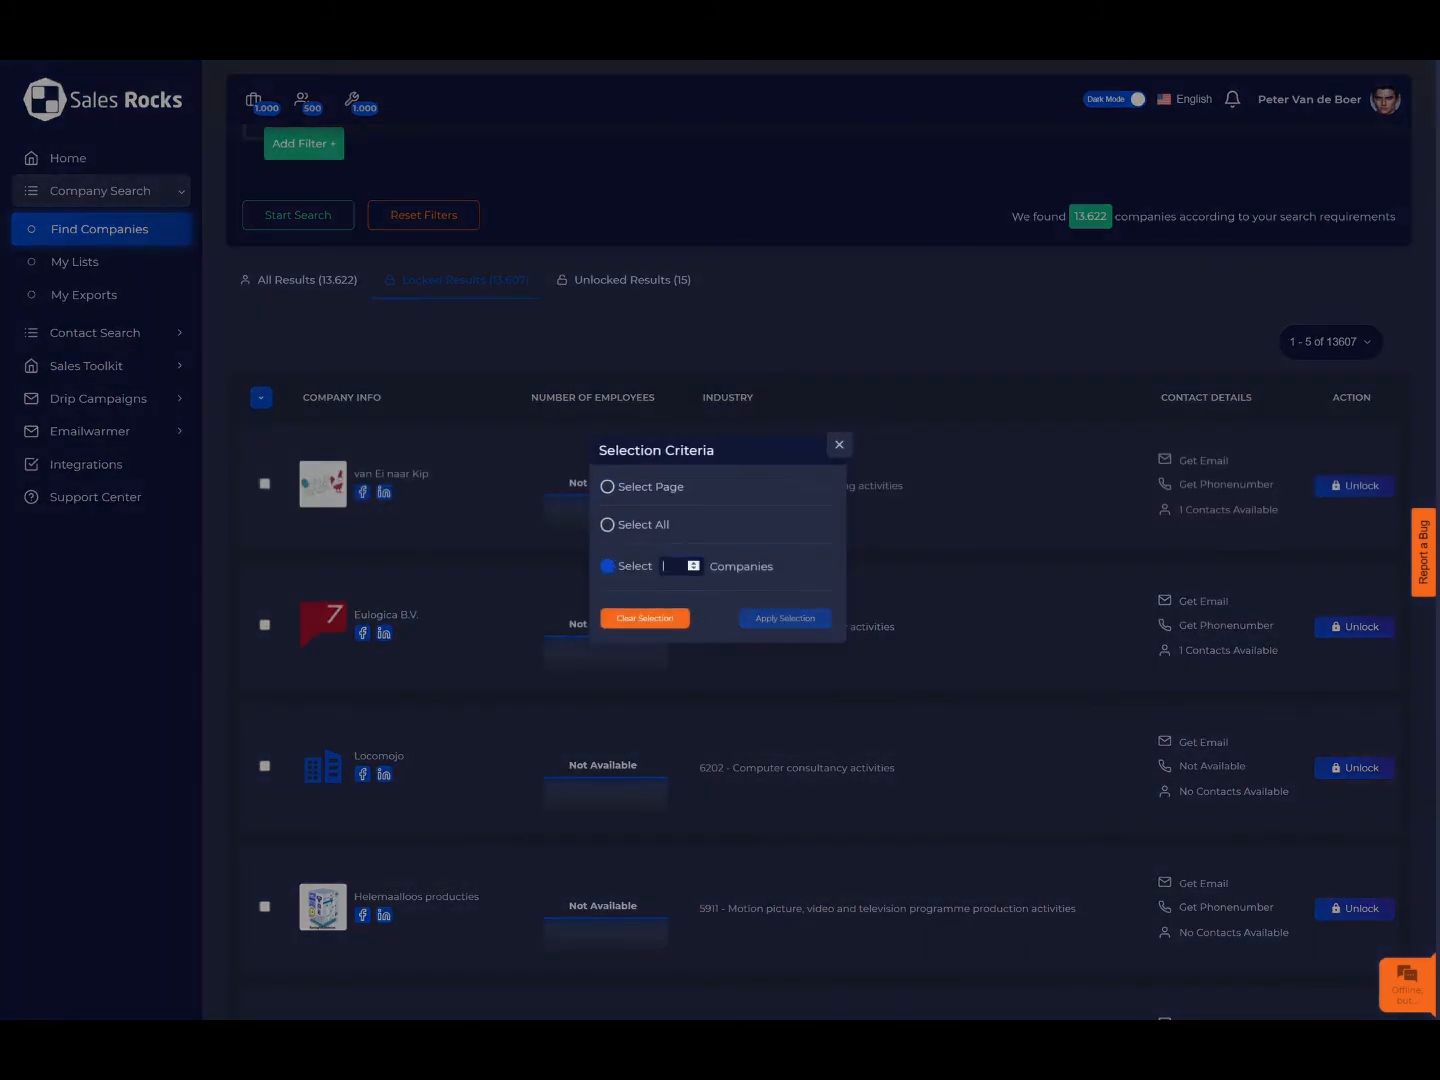
{"action": "left_click", "coordinate": [785, 618]}
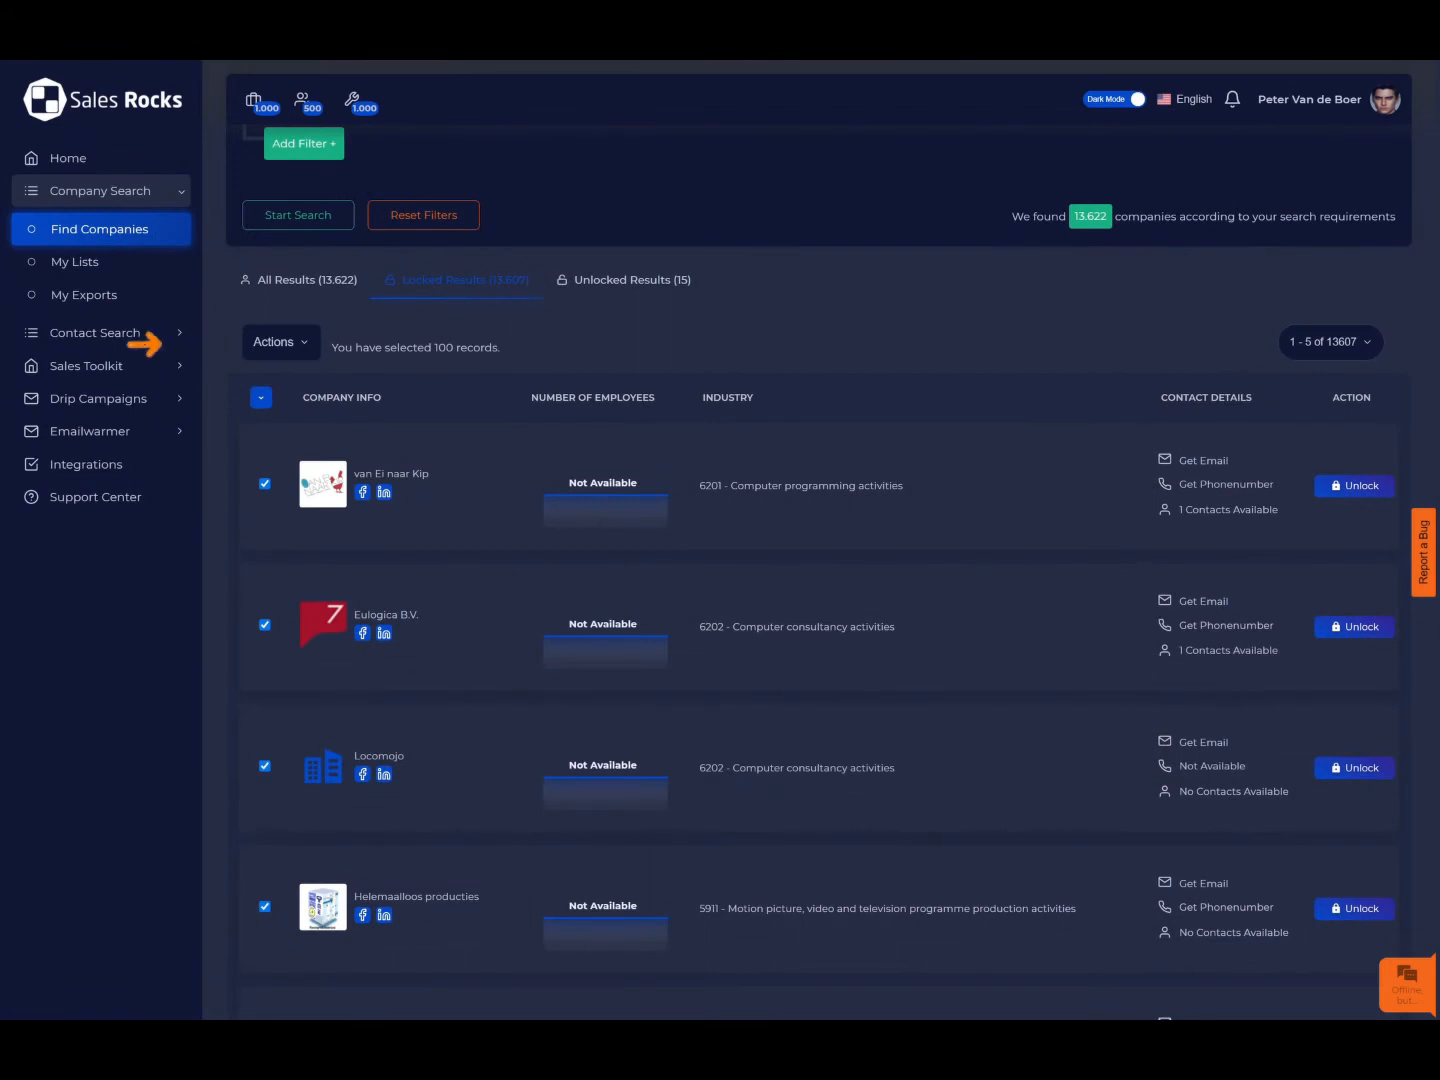
Step: Add the 100 selected companies to a new list named NE IT with Company permissions
{"action": "left_click", "coordinate": [281, 341]}
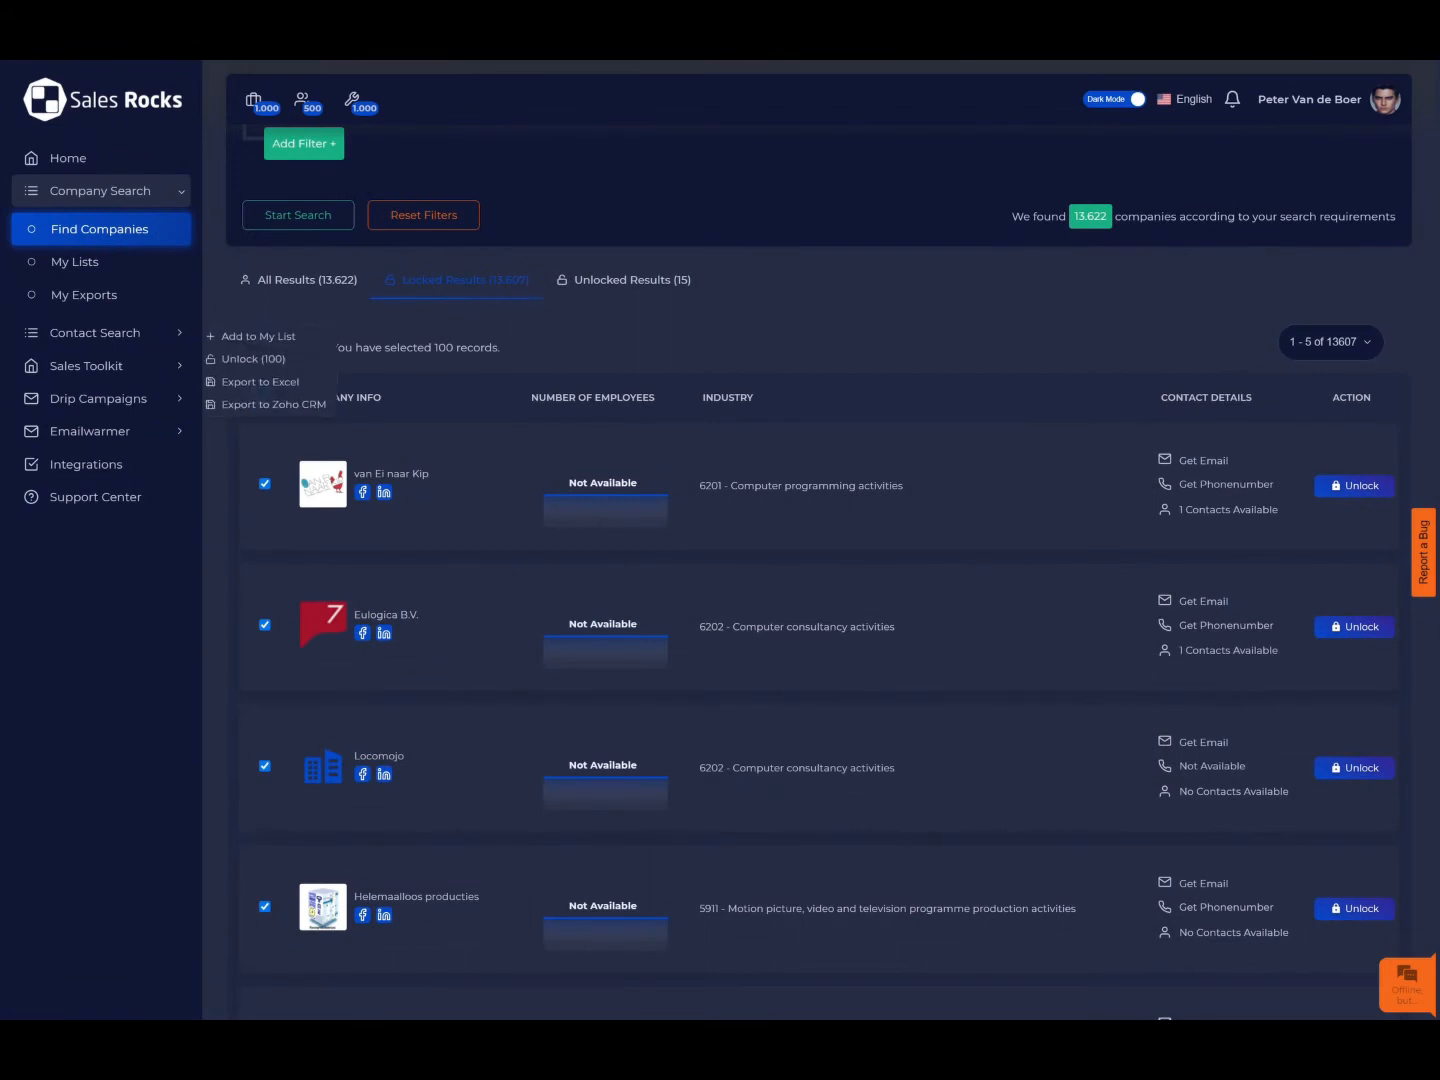
{"action": "left_click", "coordinate": [258, 336]}
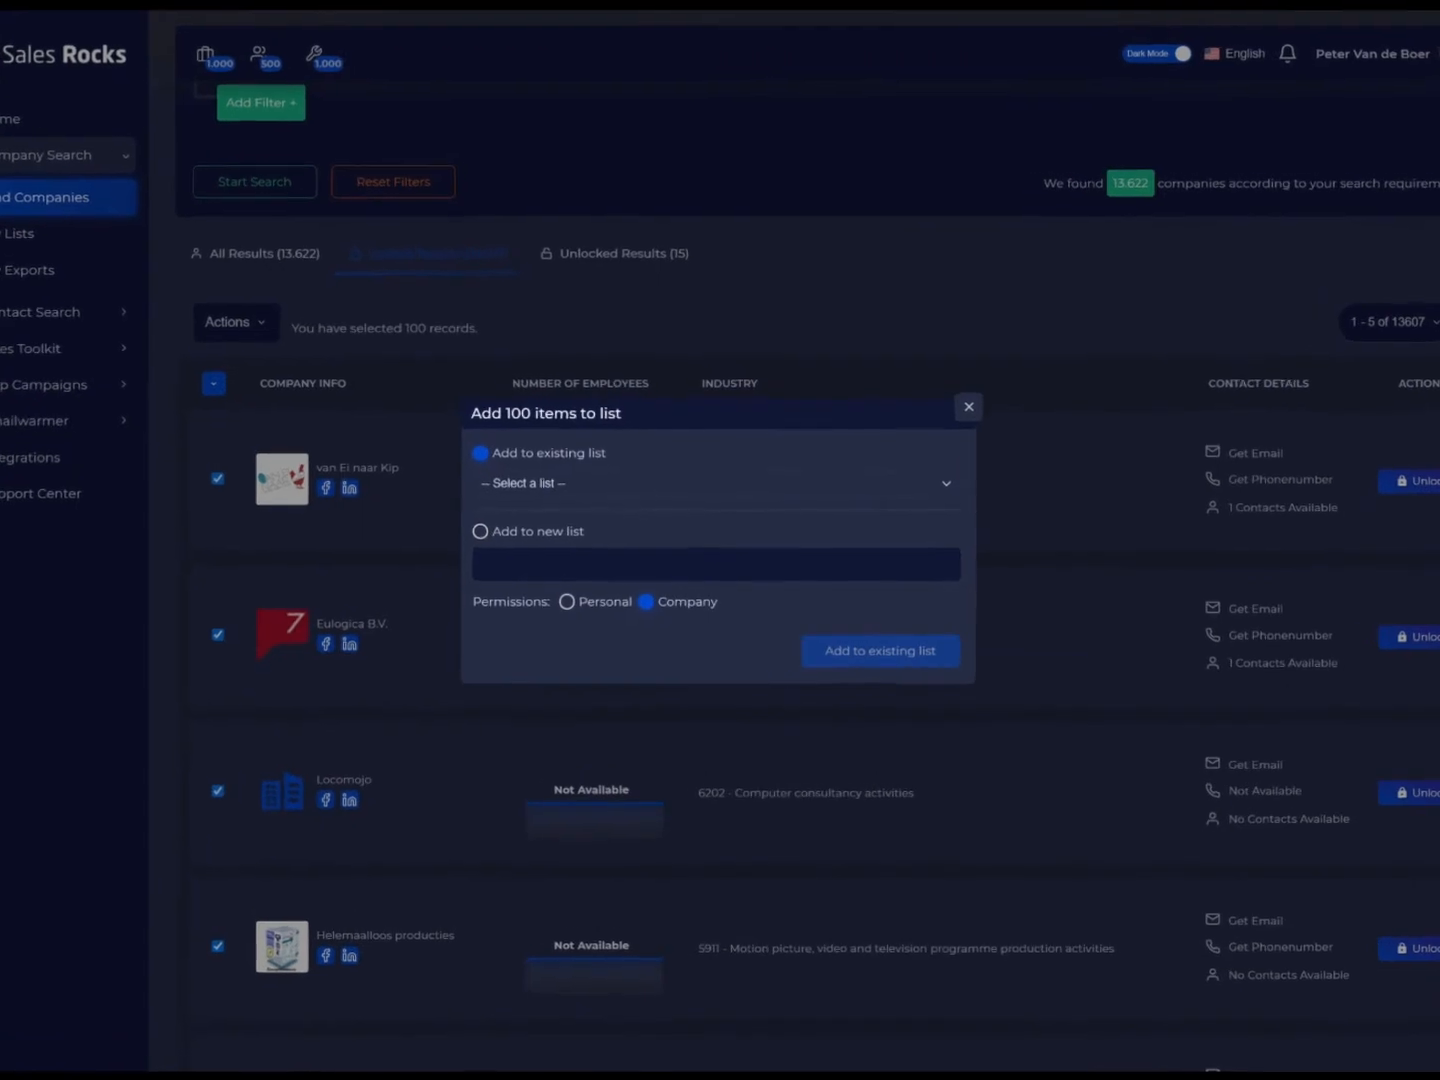
{"action": "type", "text": "NE"}
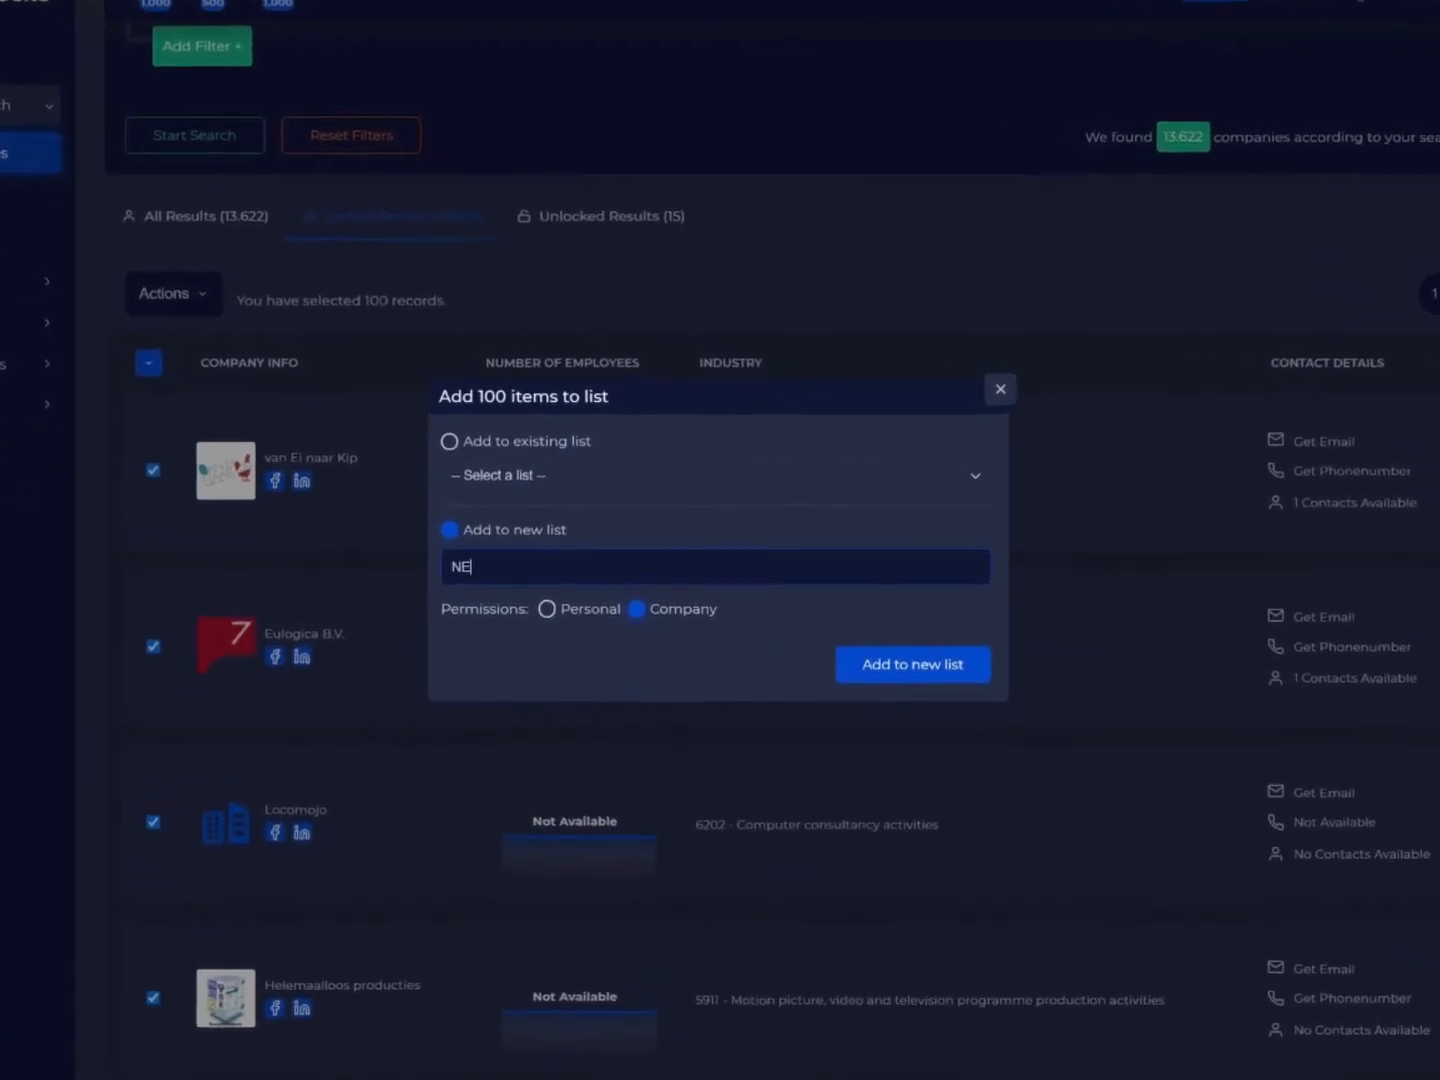
{"action": "type", "text": " IT"}
{"action": "left_click", "coordinate": [550, 611]}
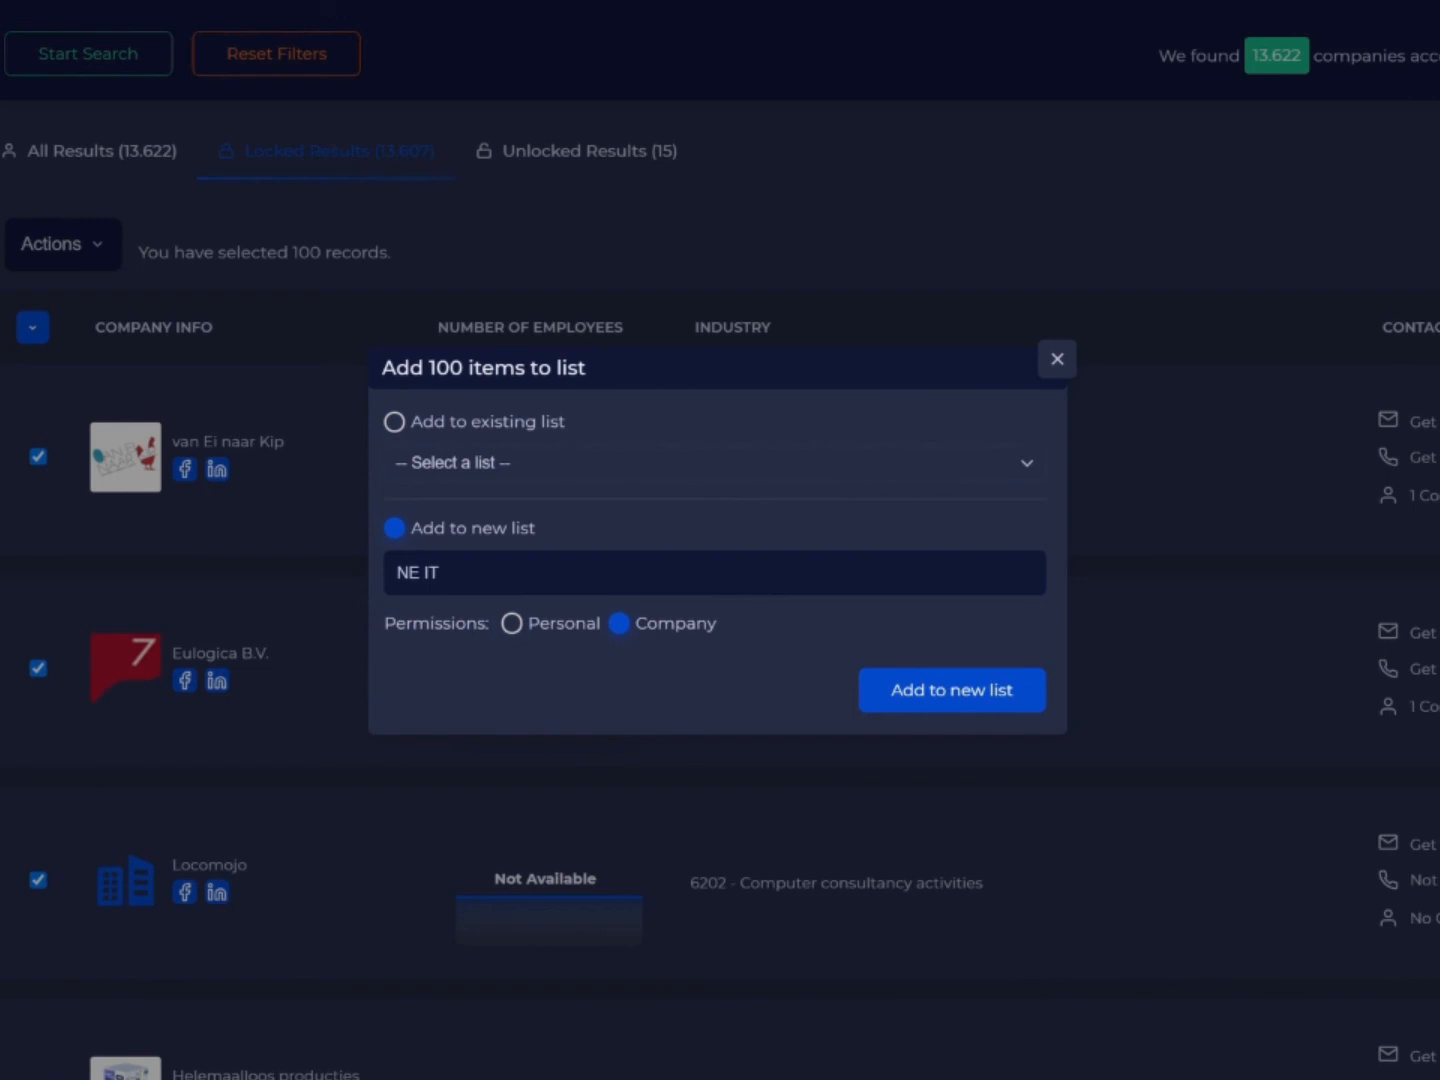
{"action": "left_click", "coordinate": [931, 690]}
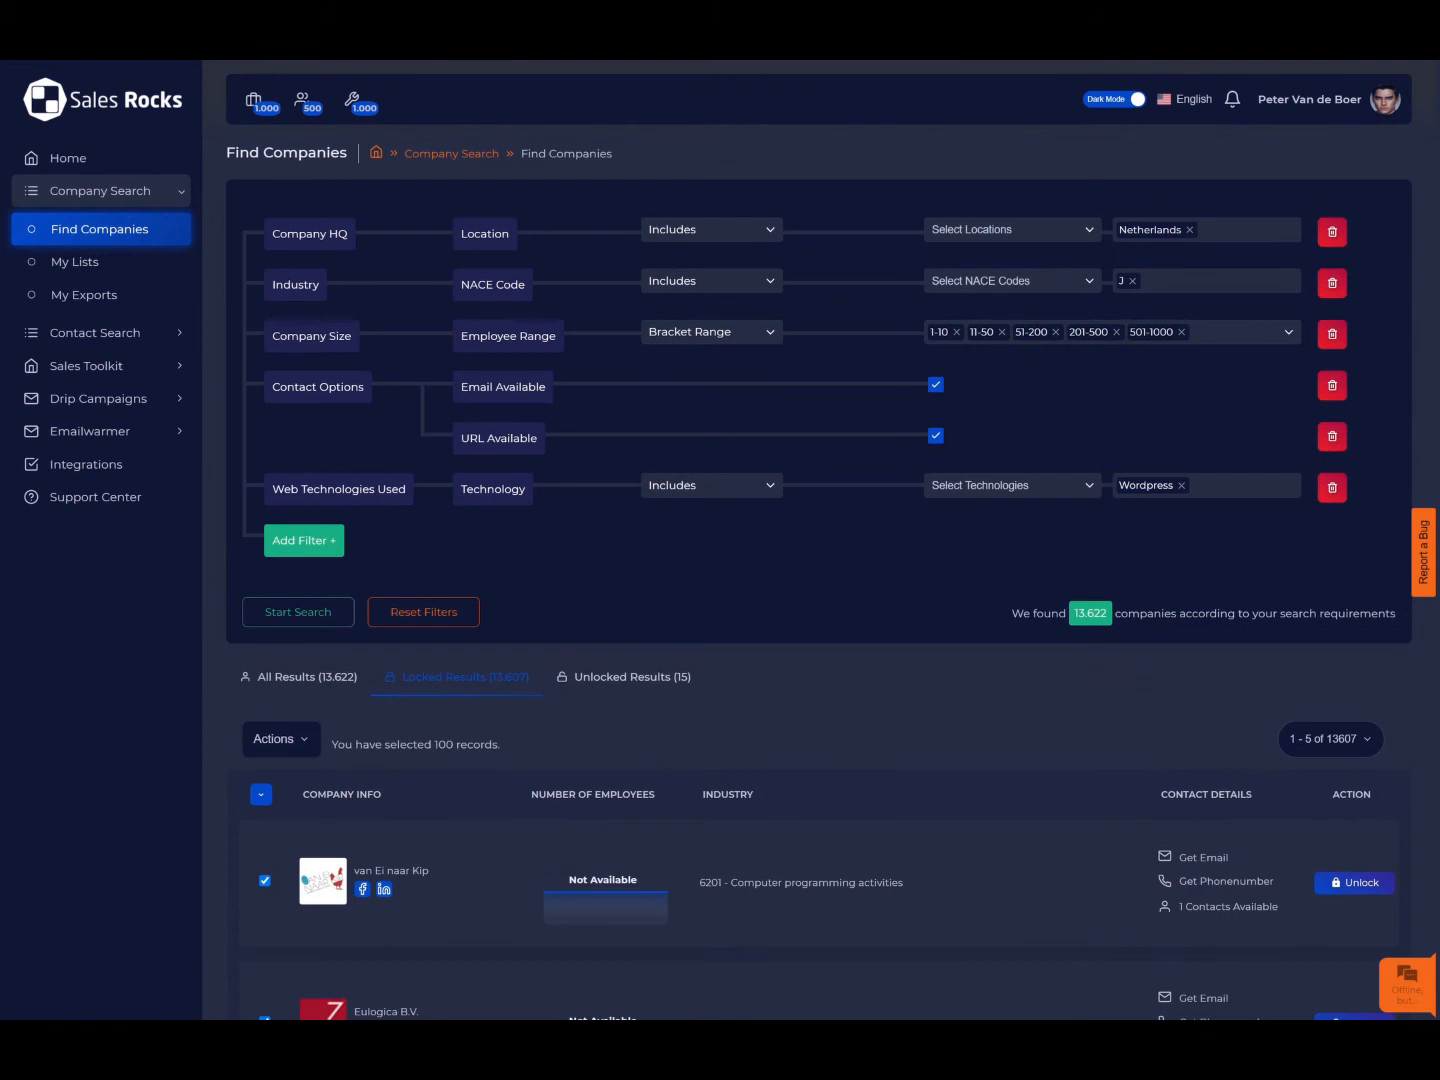
Step: Open the saved NE IT company list and unlock the five companies on its first page, accepting the credit deduction
{"action": "left_click", "coordinate": [133, 263]}
{"action": "left_click", "coordinate": [330, 300]}
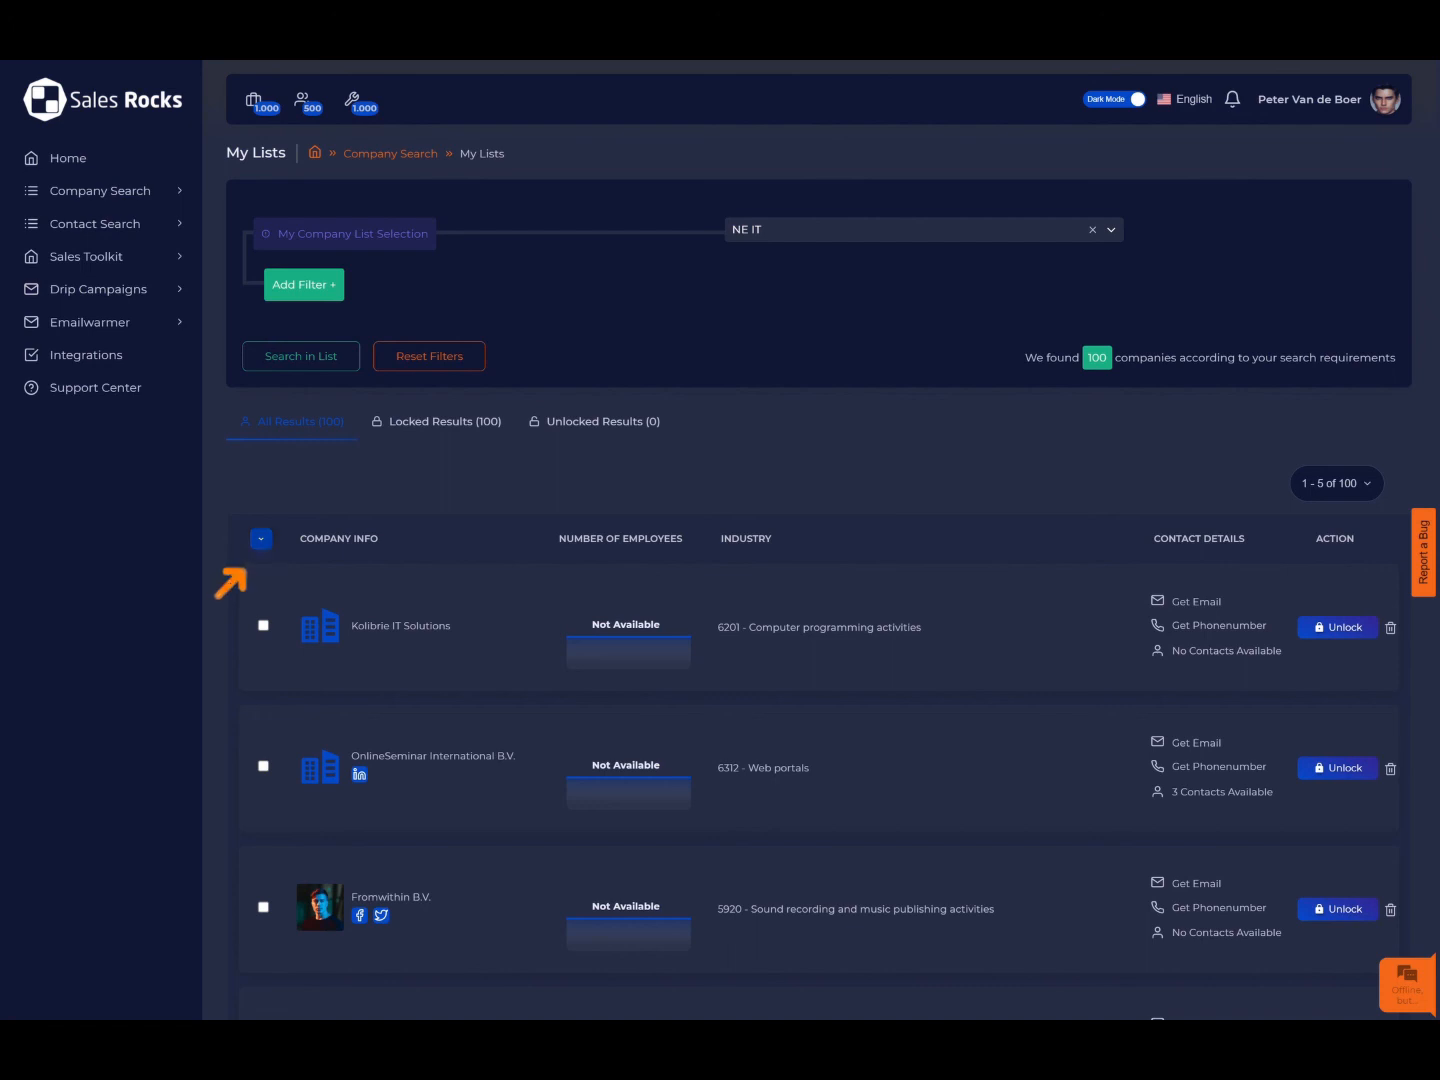
{"action": "left_click", "coordinate": [261, 539]}
{"action": "left_click", "coordinate": [786, 618]}
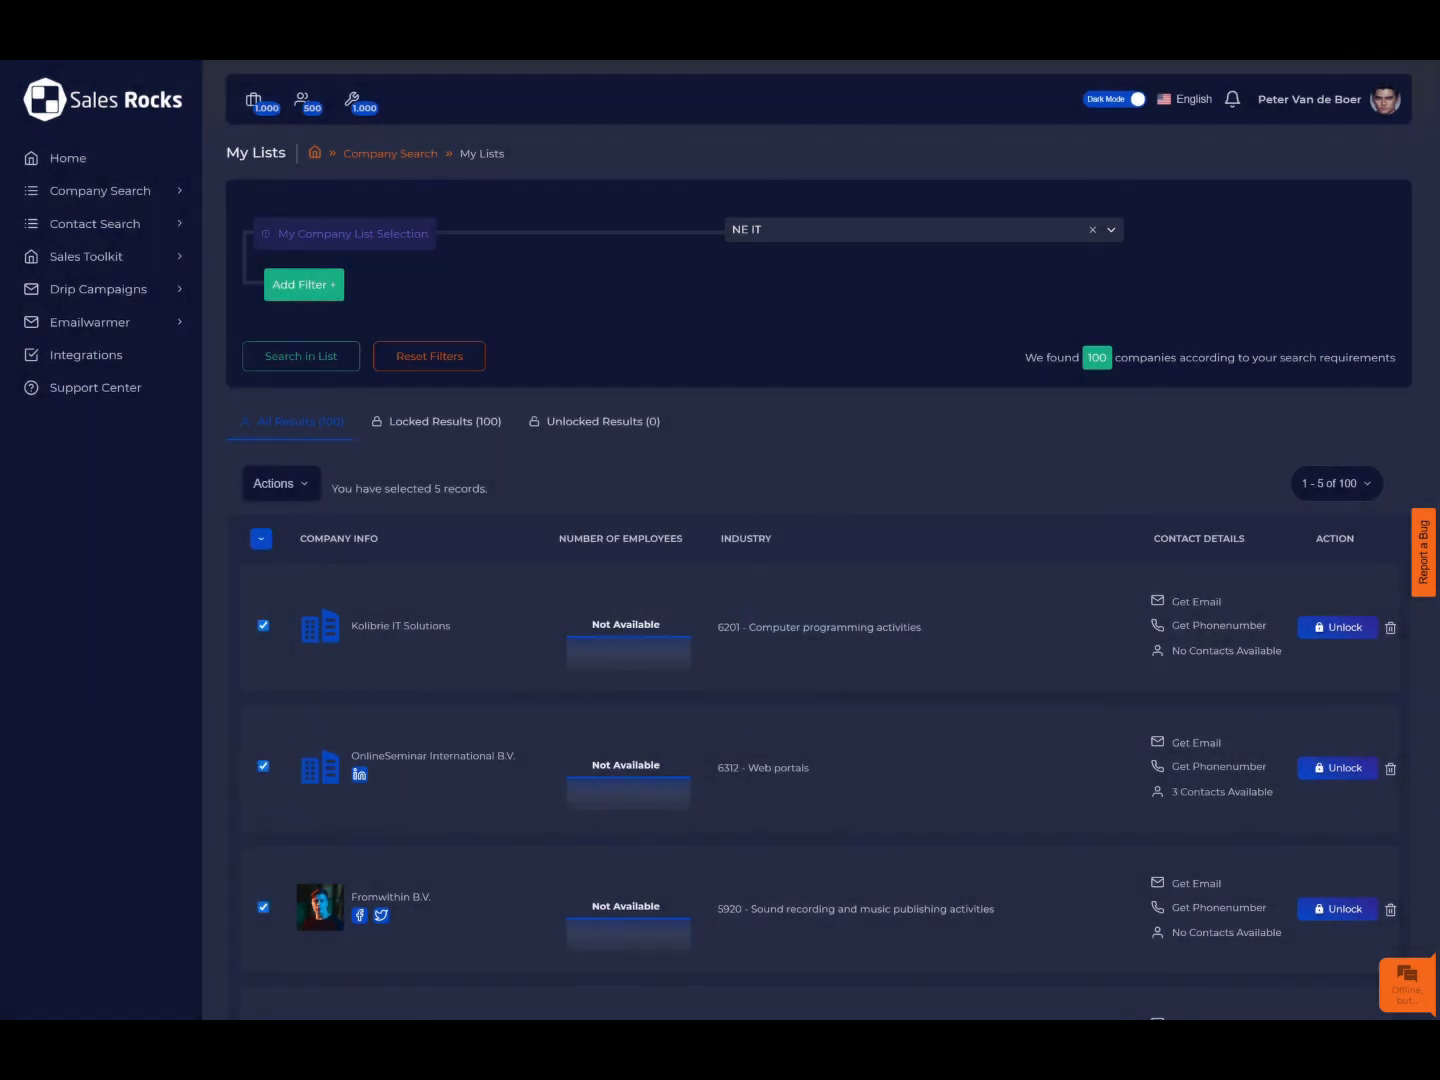
{"action": "left_click", "coordinate": [281, 484]}
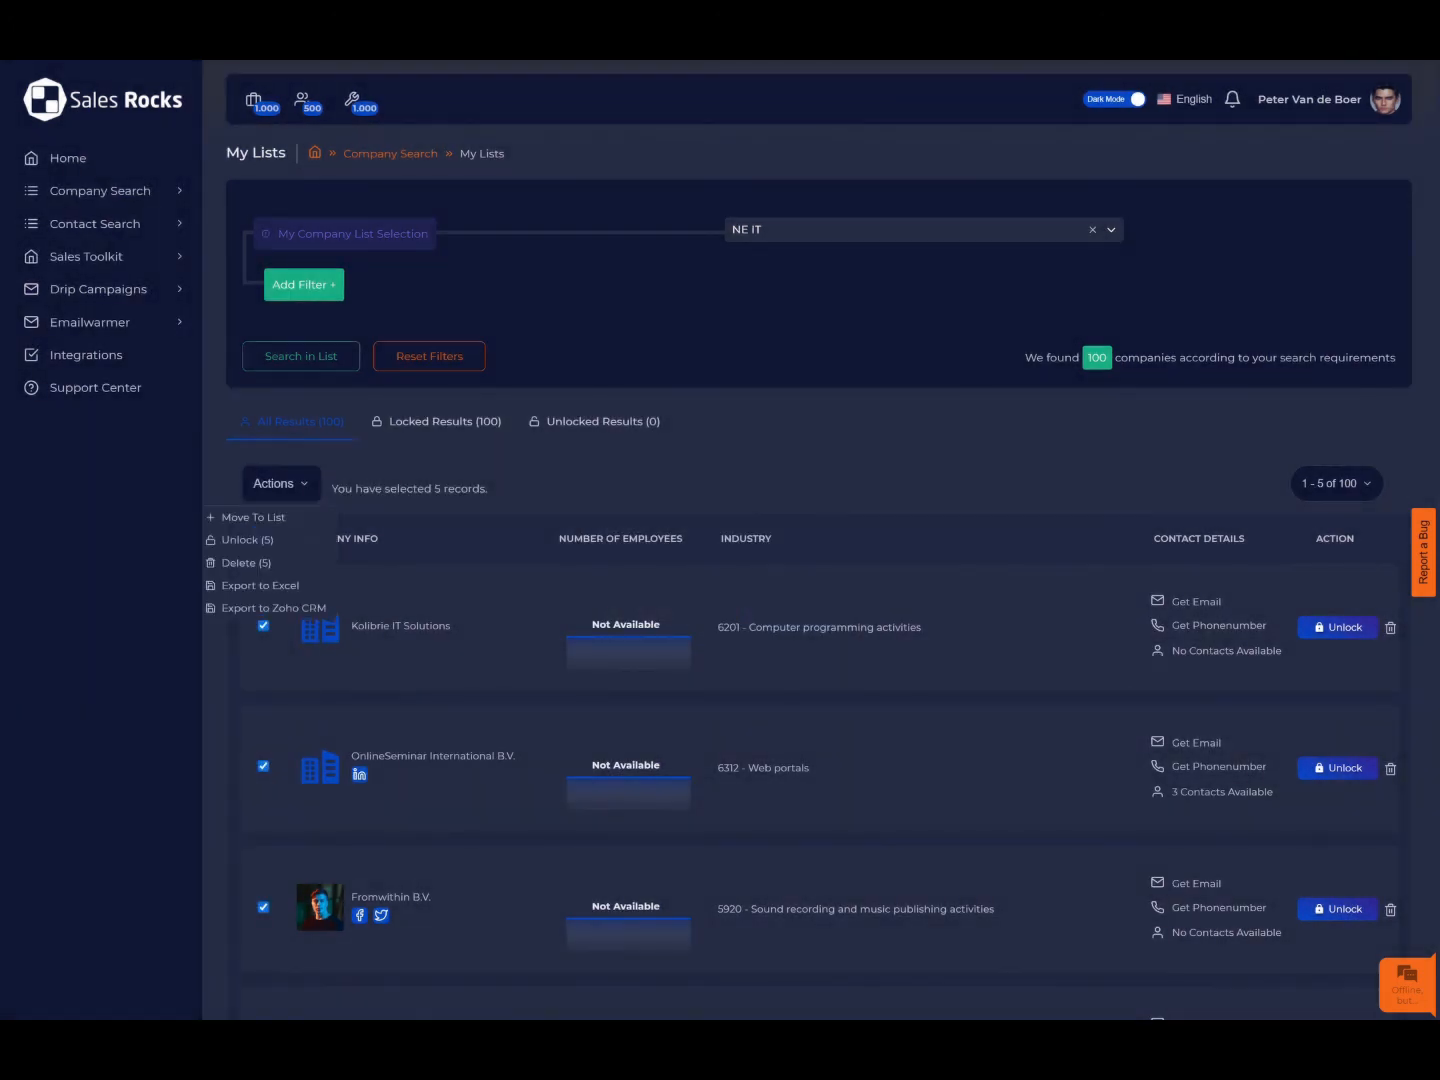
{"action": "left_click", "coordinate": [246, 540]}
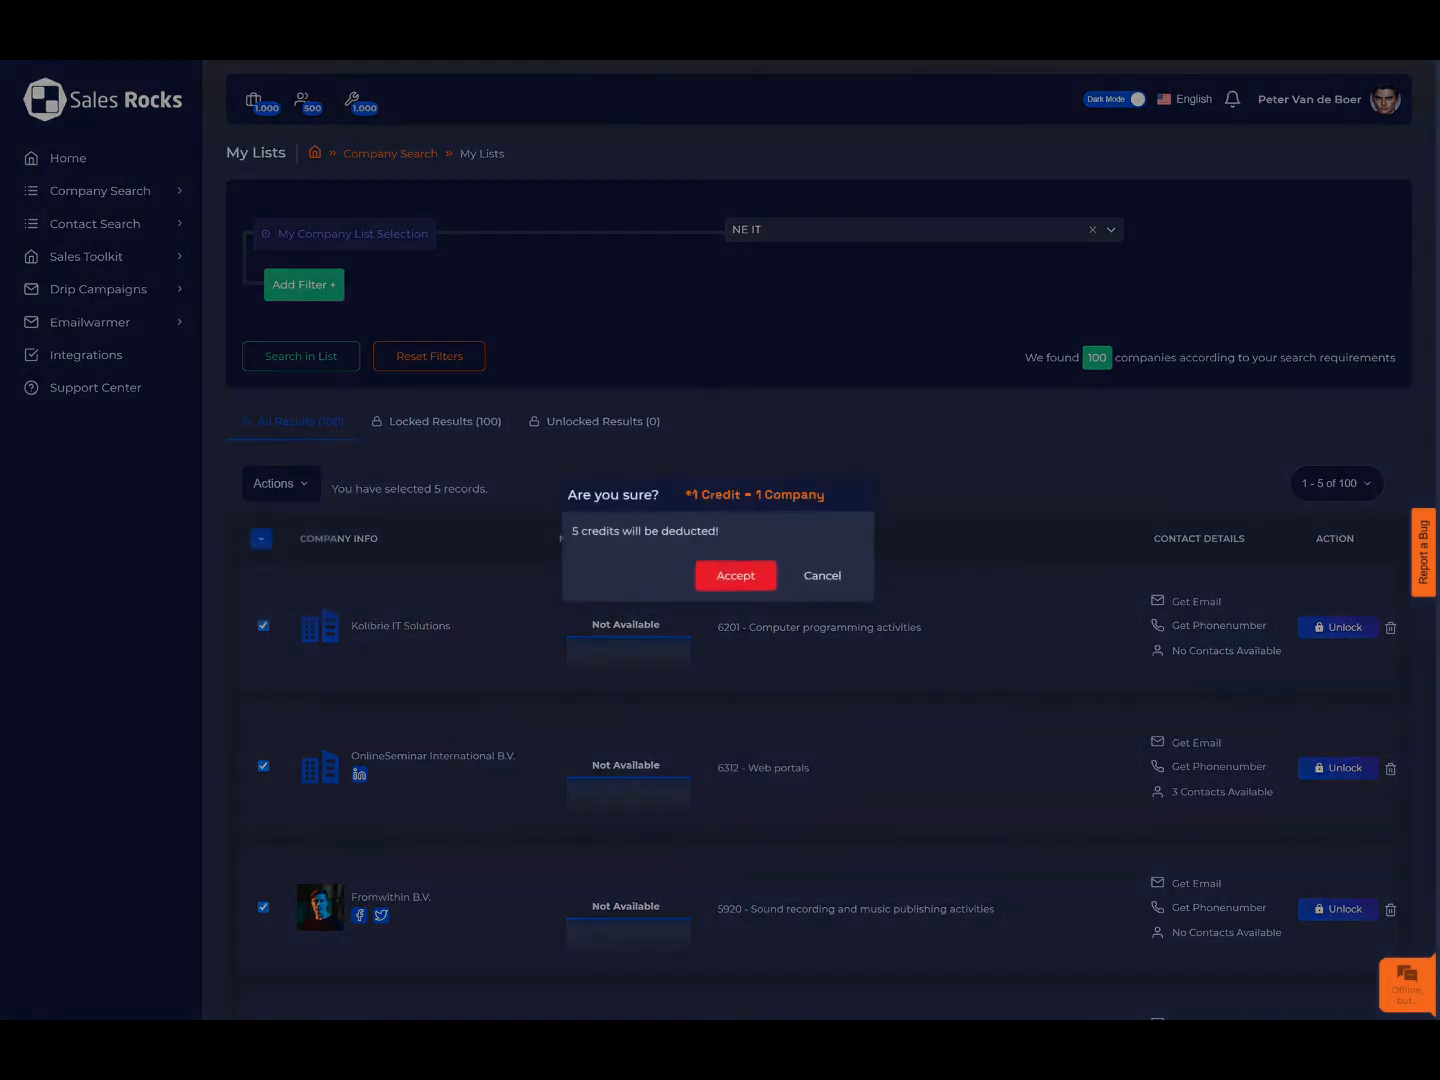
{"action": "left_click", "coordinate": [735, 576]}
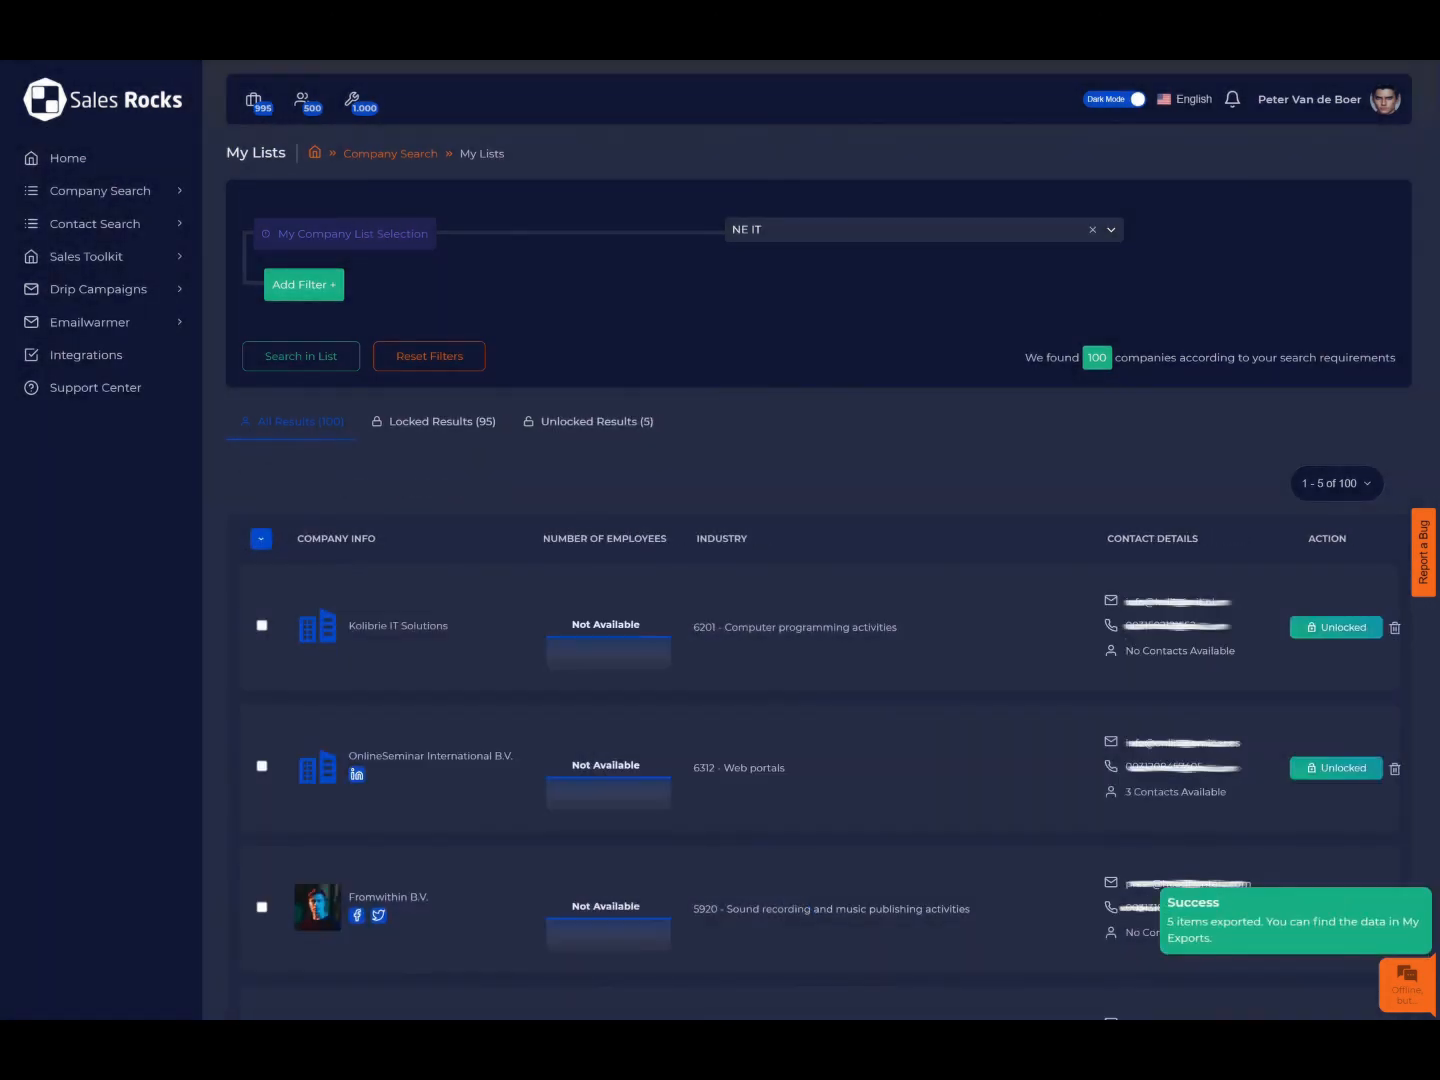
Step: Rename the newest company search export to Netherlands IT and download it
{"action": "left_click", "coordinate": [100, 190]}
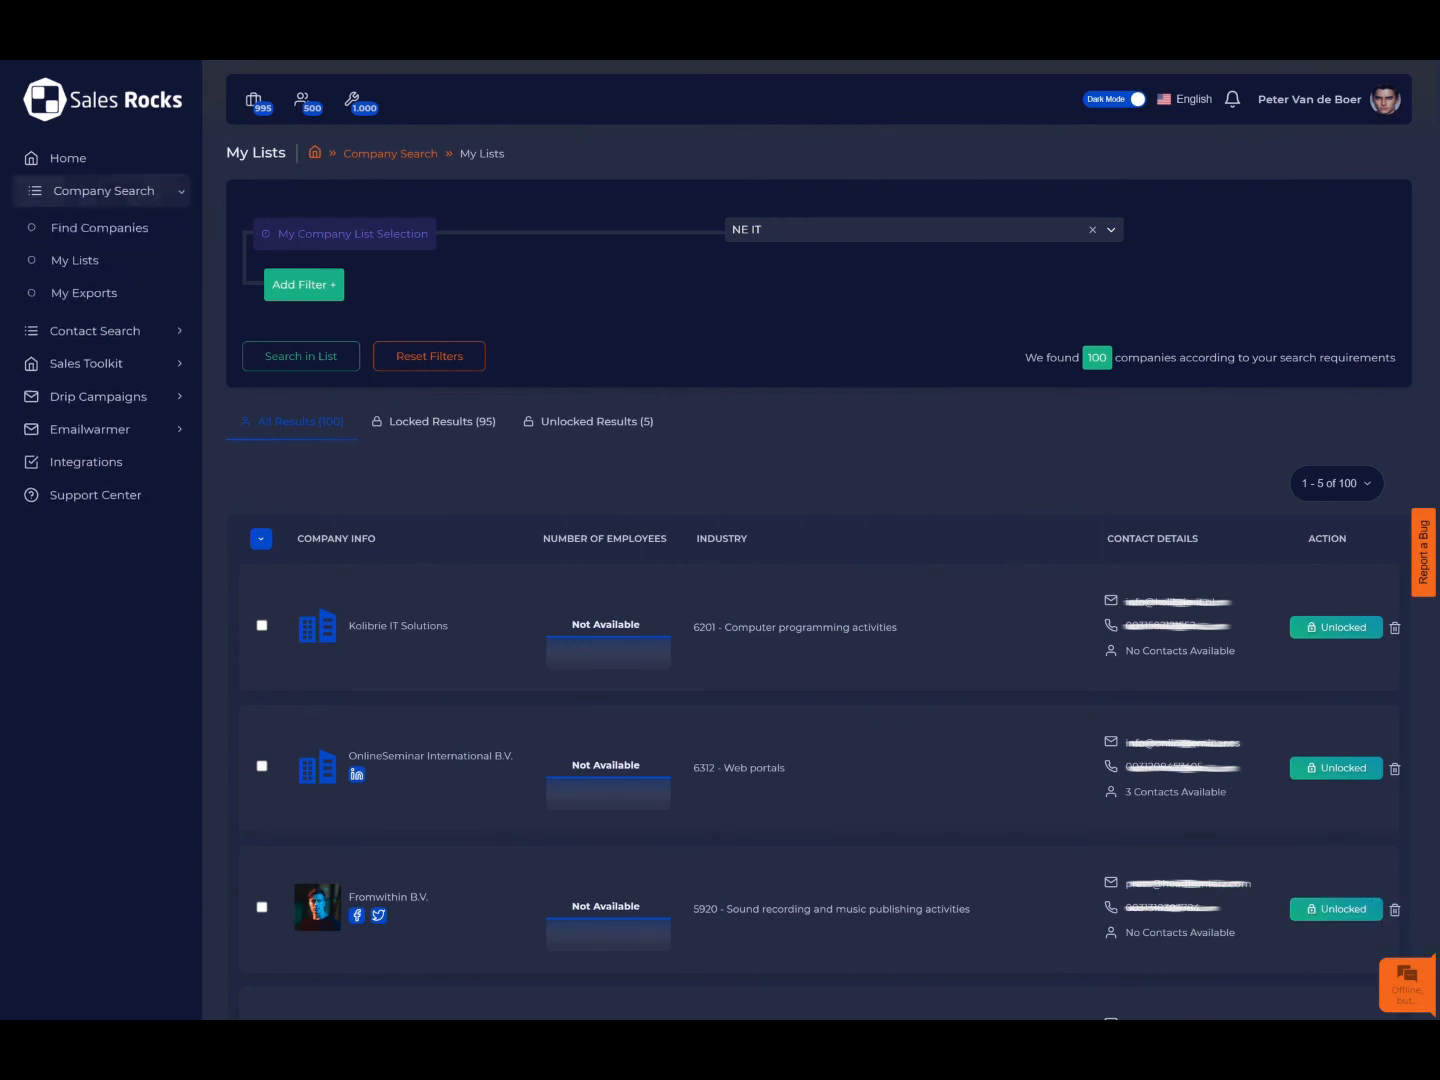
{"action": "left_click", "coordinate": [149, 294]}
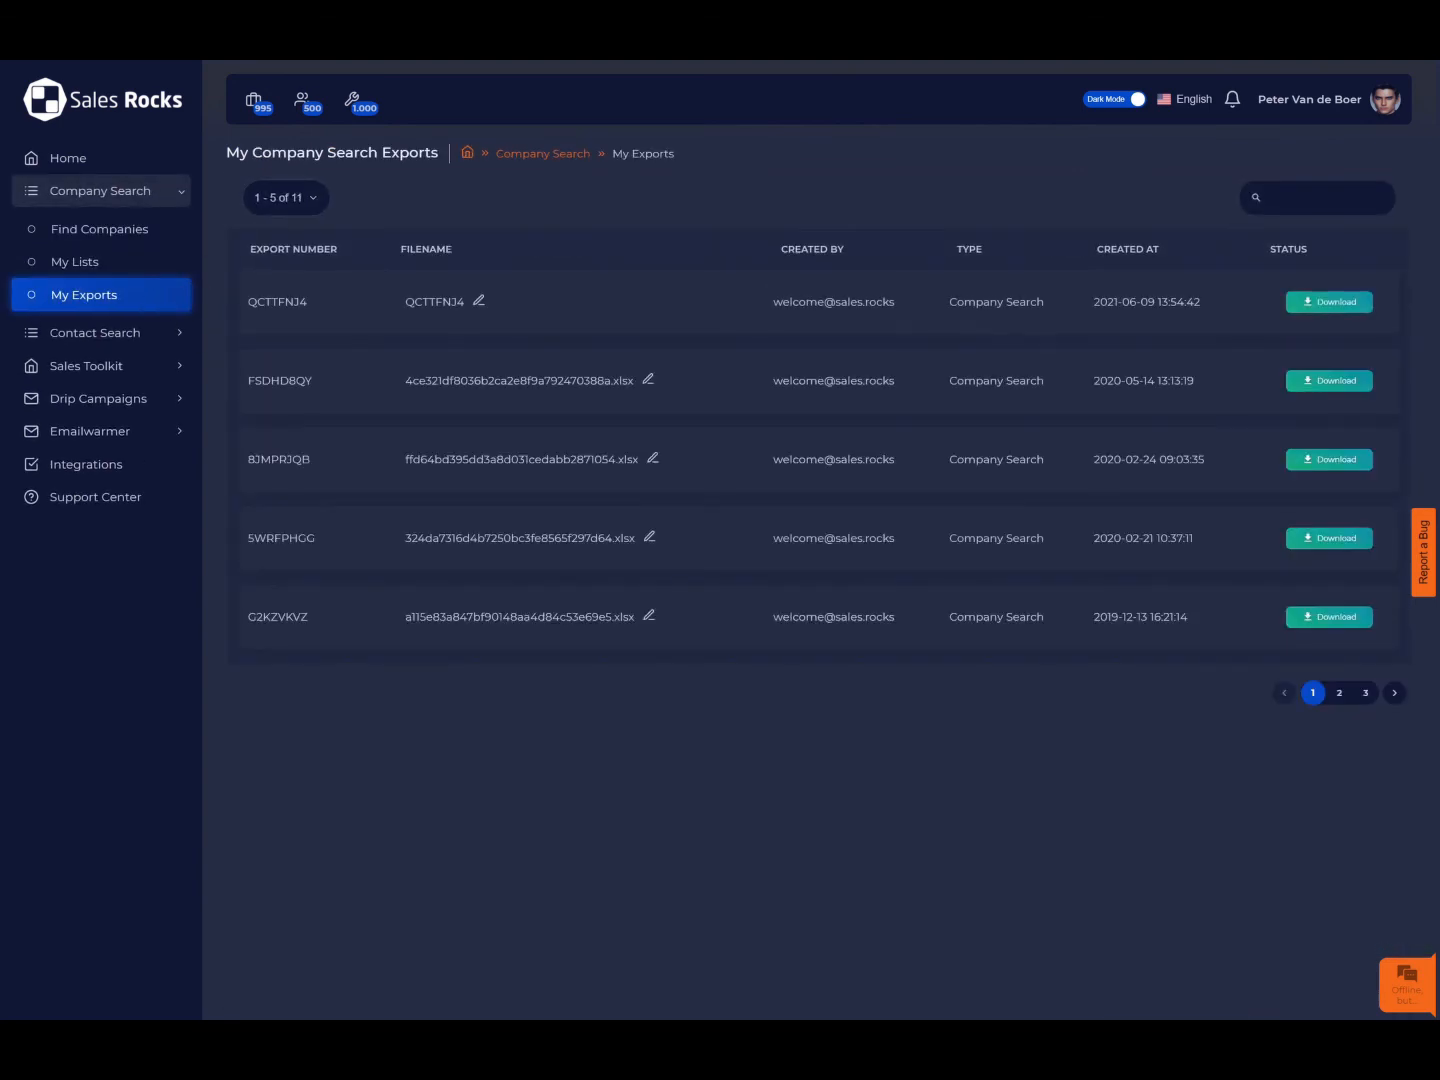
{"action": "left_click", "coordinate": [479, 301]}
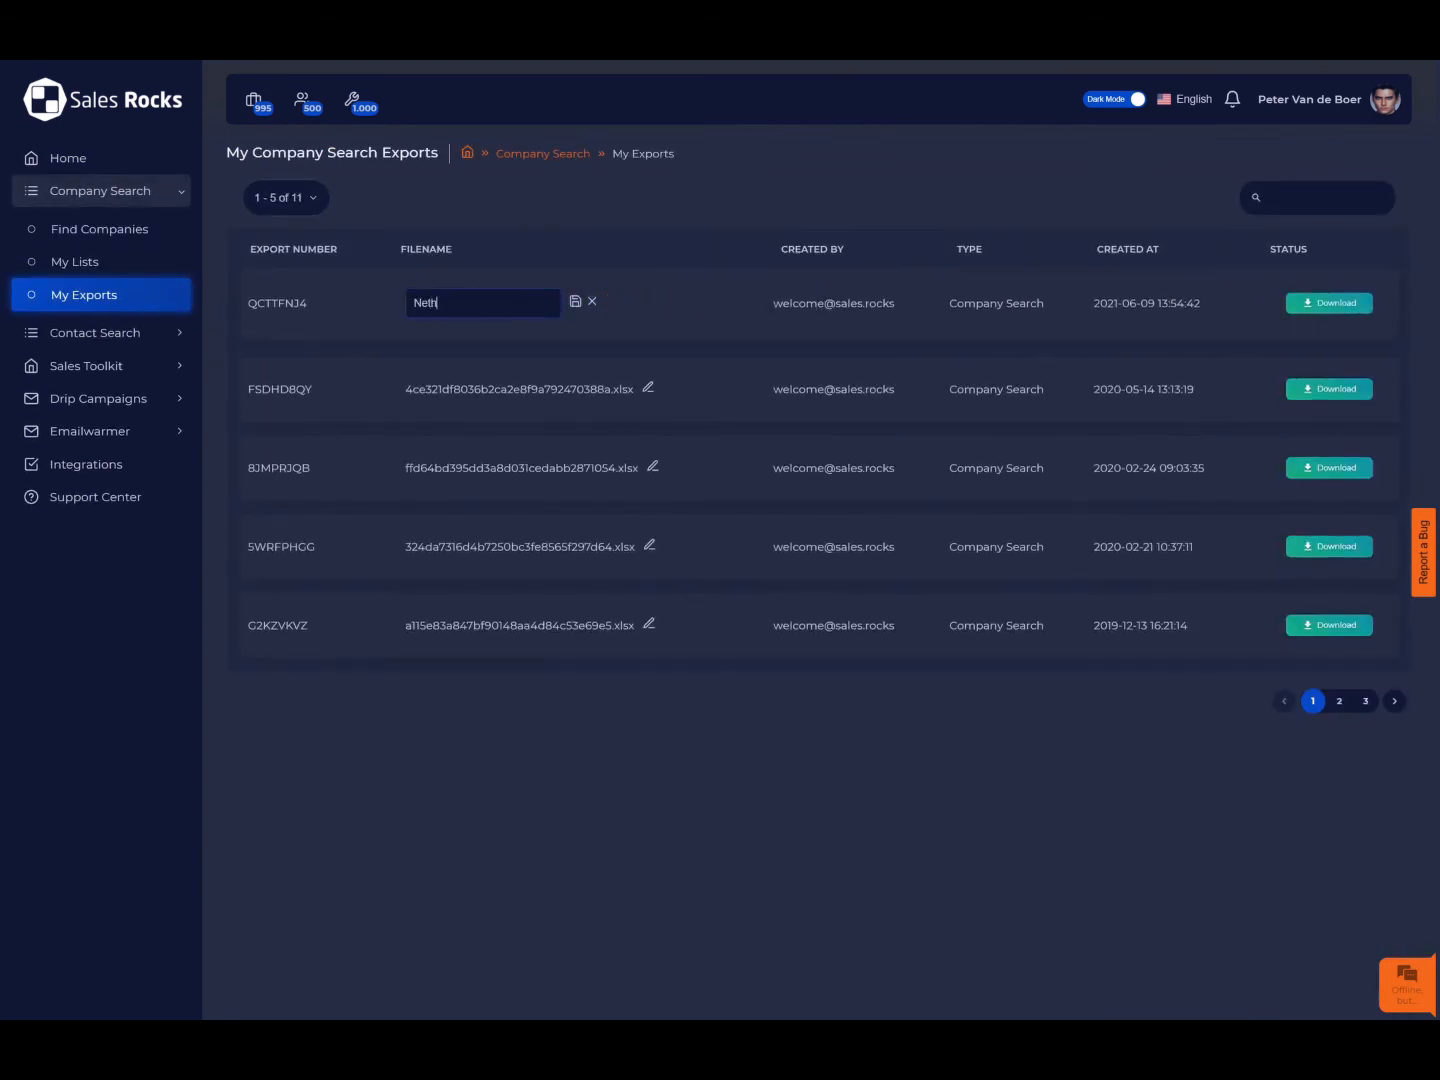
{"action": "left_click", "coordinate": [575, 302]}
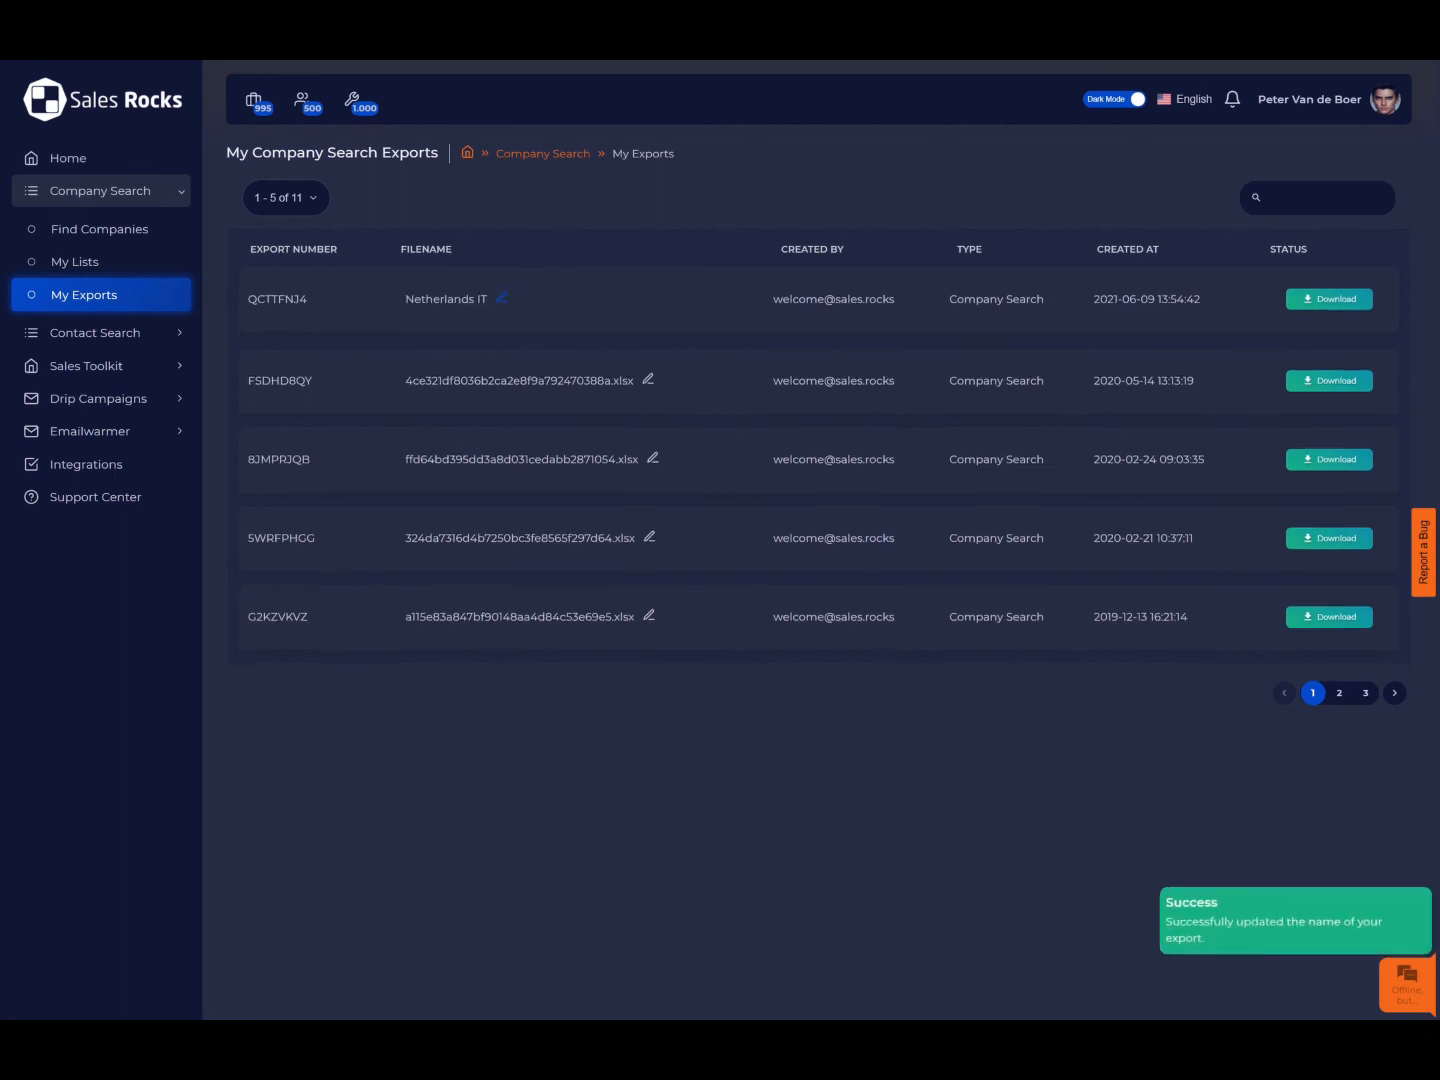
{"action": "left_click", "coordinate": [1340, 303]}
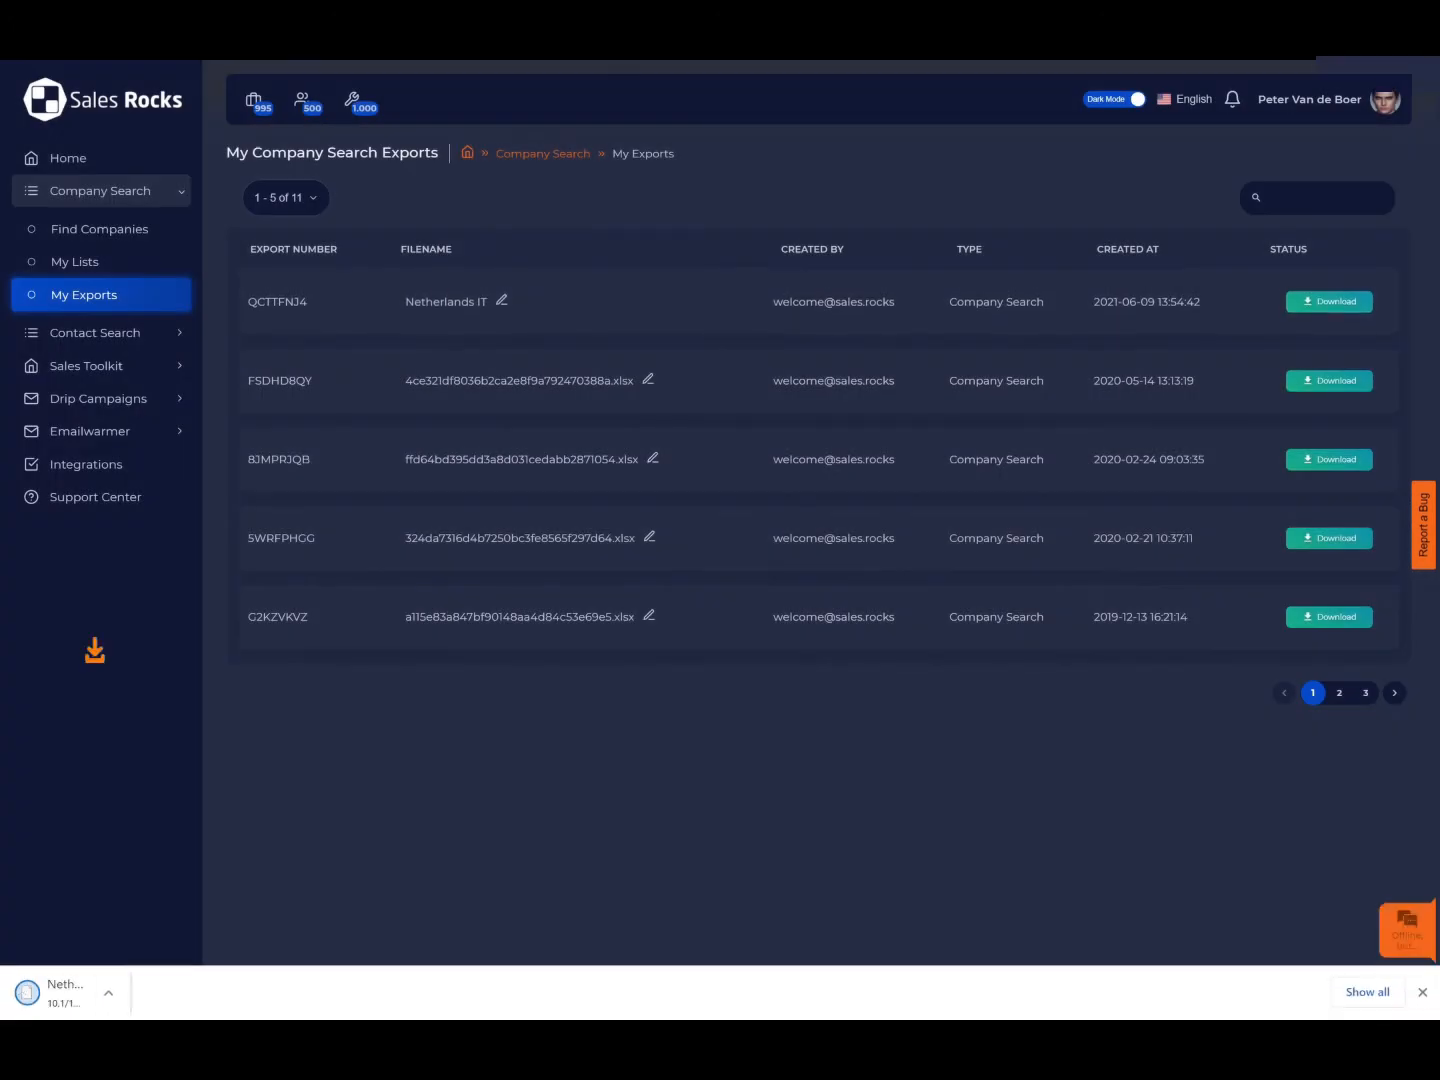